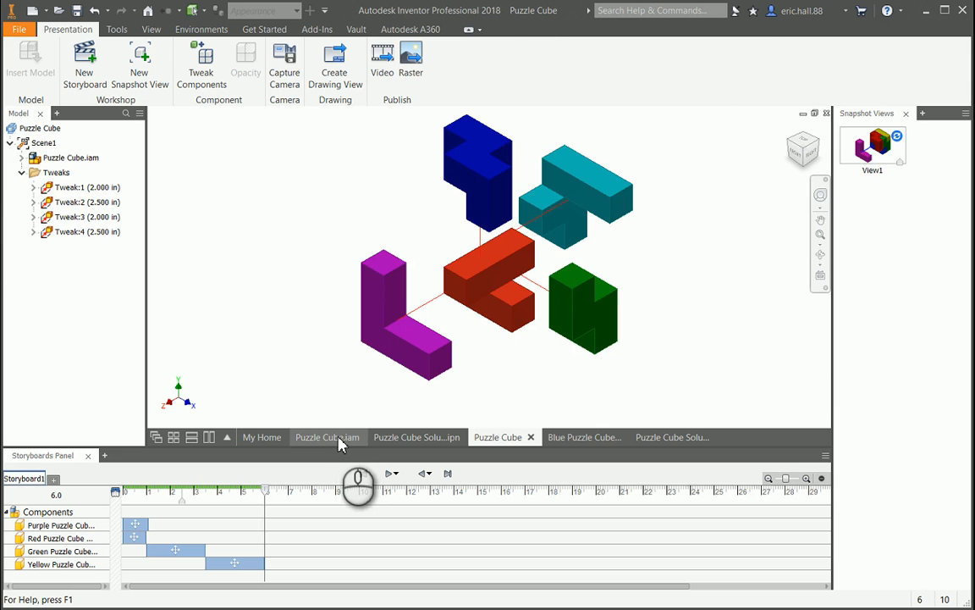
- Examine the Puzzle Cube.iam assembly and the exploded view in the Puzzle Cube Solution.ipn presentation
{"action": "left_click", "coordinate": [339, 440]}
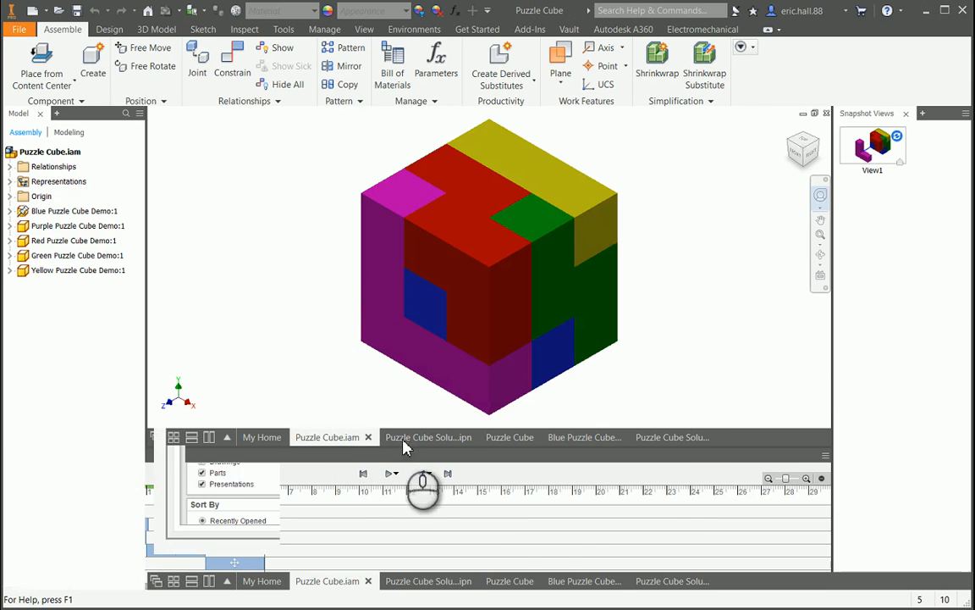
{"action": "left_click", "coordinate": [436, 582]}
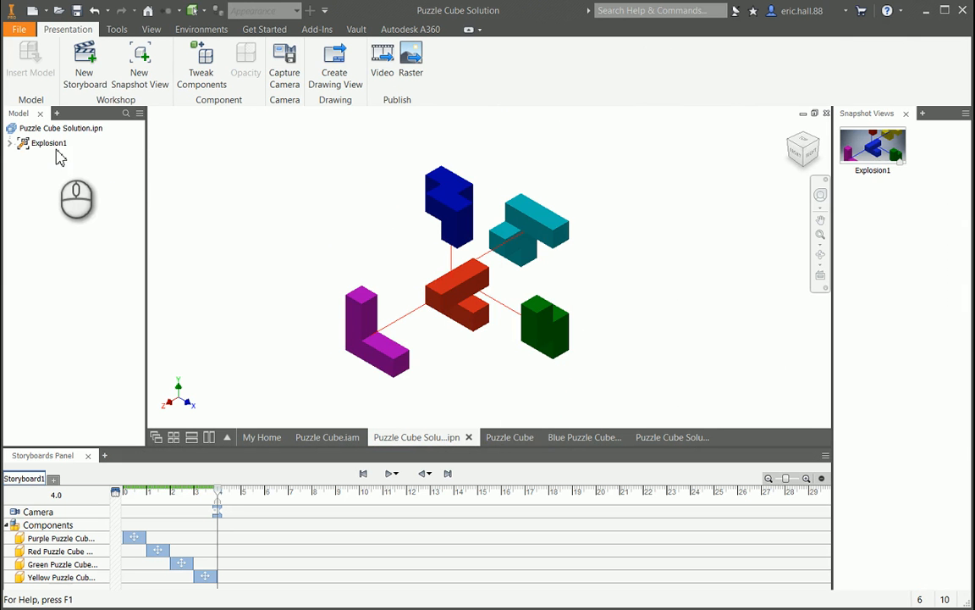
{"action": "left_click", "coordinate": [31, 146]}
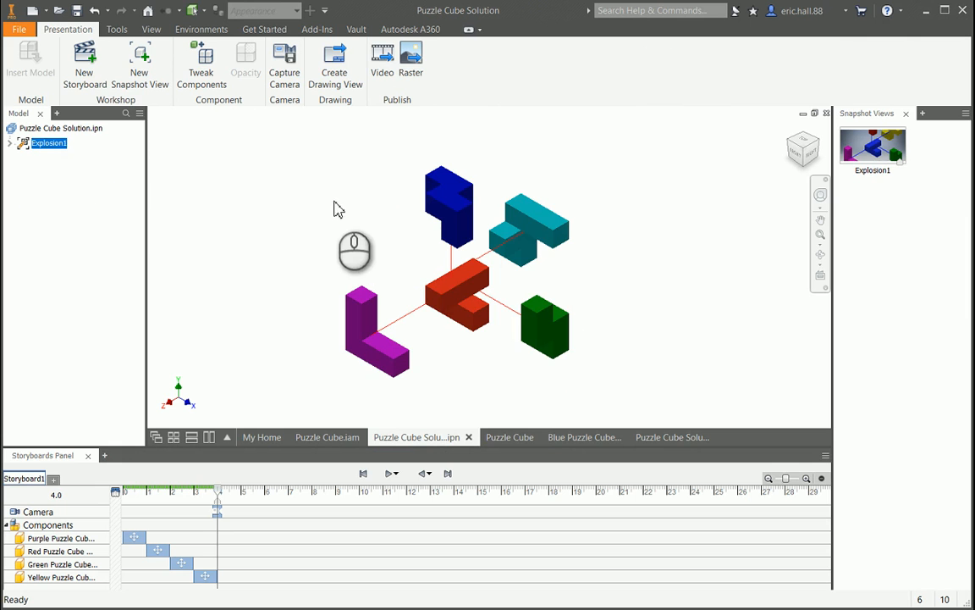
{"action": "left_click", "coordinate": [286, 202]}
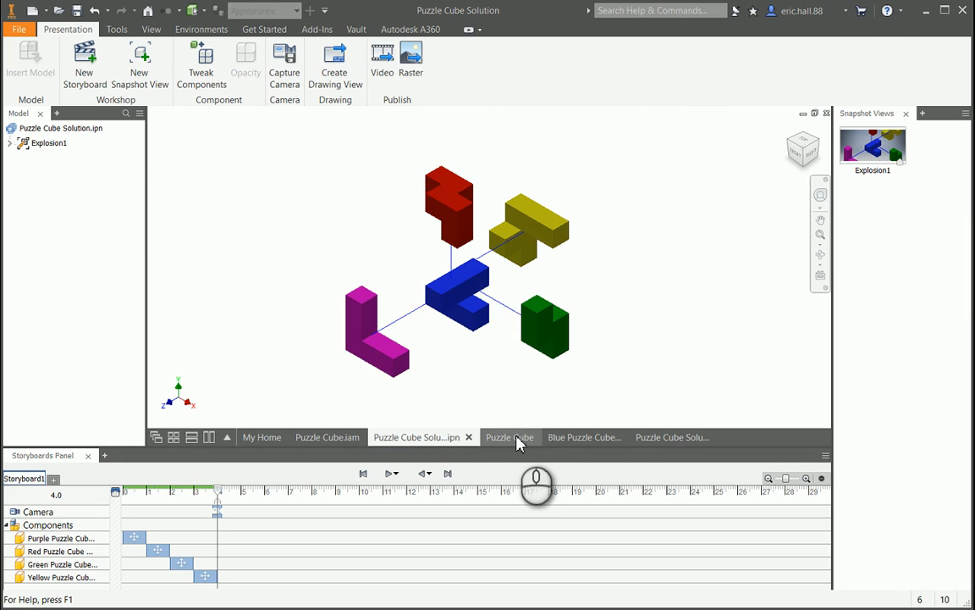
{"action": "mouse_move", "coordinate": [517, 437]}
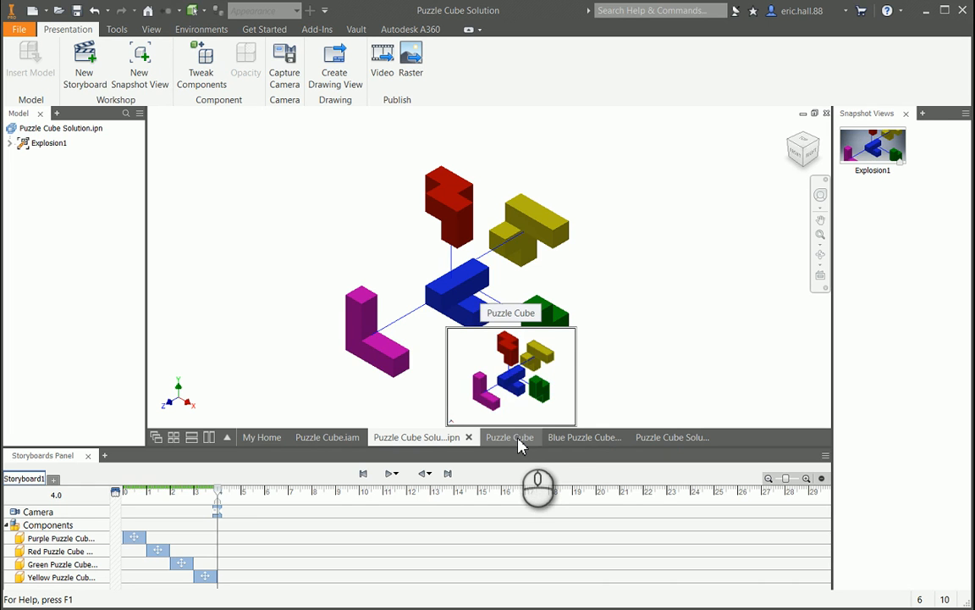
- Review the Blue Puzzle Cube Demo and Puzzle Cube Solution drawings, comparing the part views with the exploded and assembled cube views
{"action": "left_click", "coordinate": [573, 441]}
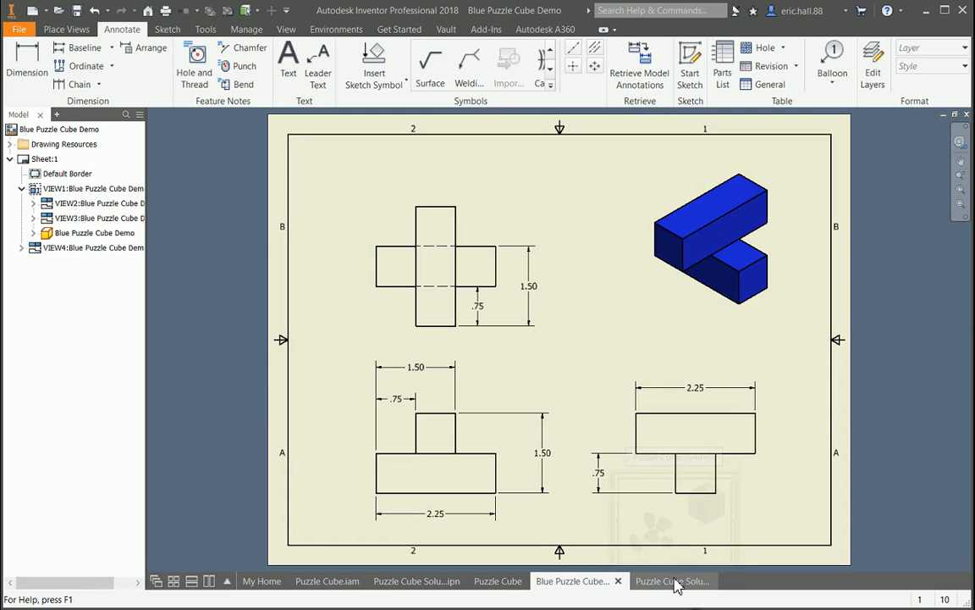
{"action": "mouse_move", "coordinate": [677, 586]}
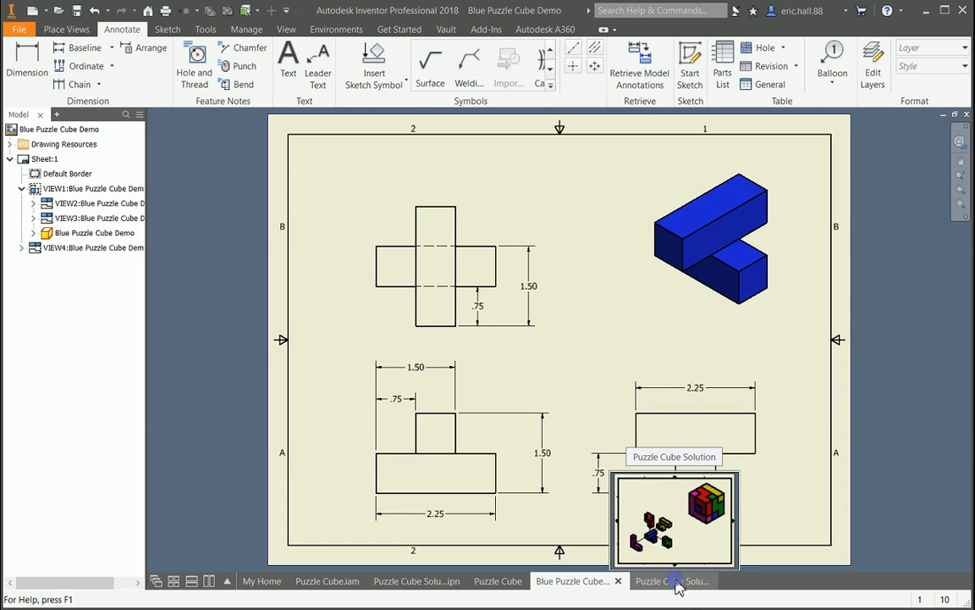
{"action": "left_click", "coordinate": [677, 586]}
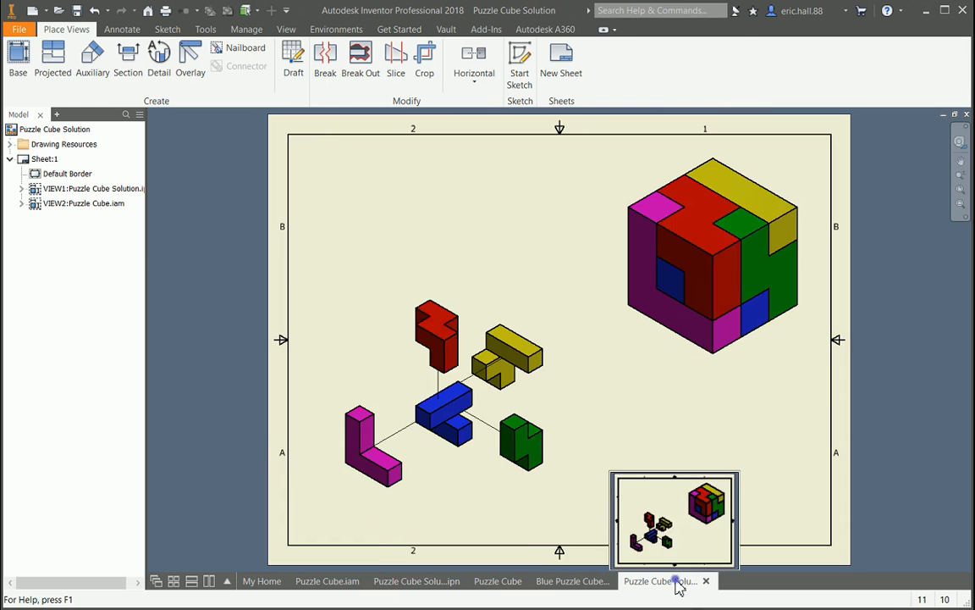
{"action": "left_click", "coordinate": [342, 297]}
{"action": "left_click", "coordinate": [361, 223]}
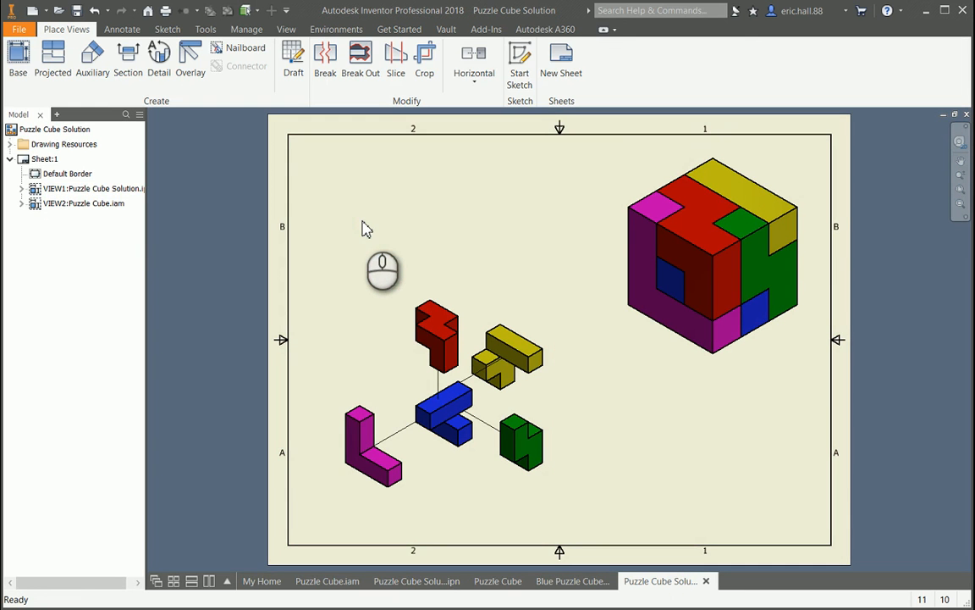
{"action": "left_click", "coordinate": [388, 324]}
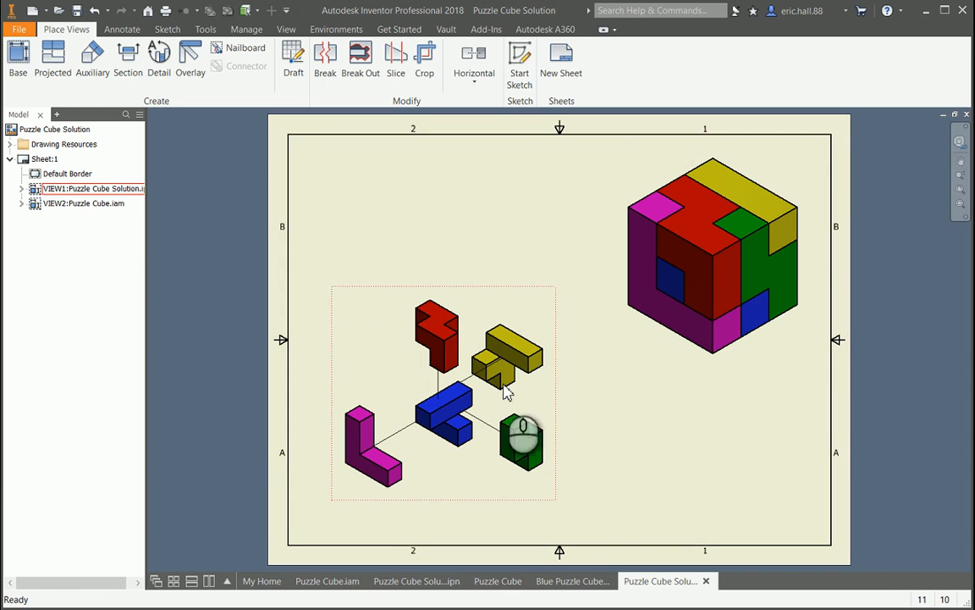
{"action": "left_click", "coordinate": [761, 247]}
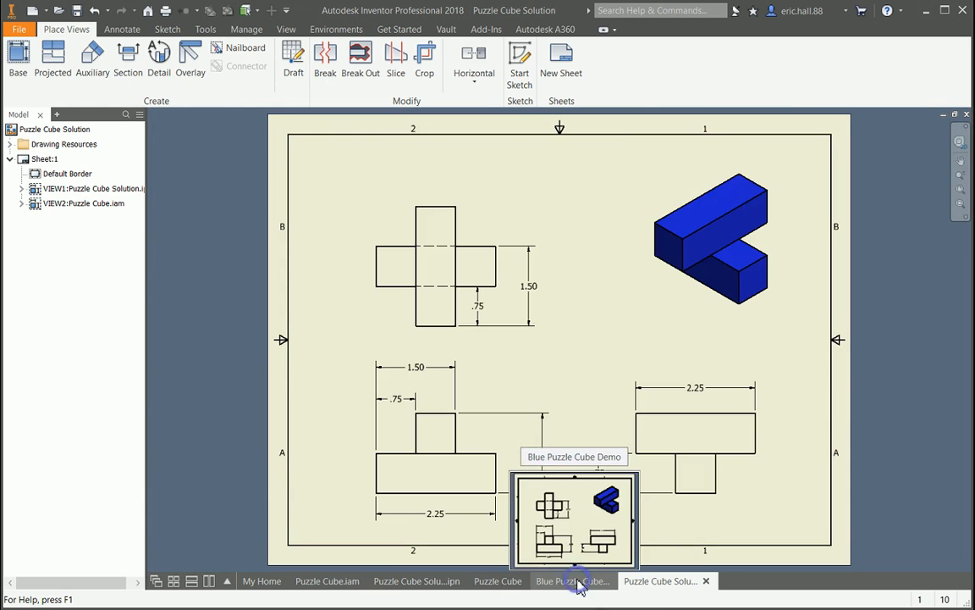
{"action": "left_click", "coordinate": [577, 580]}
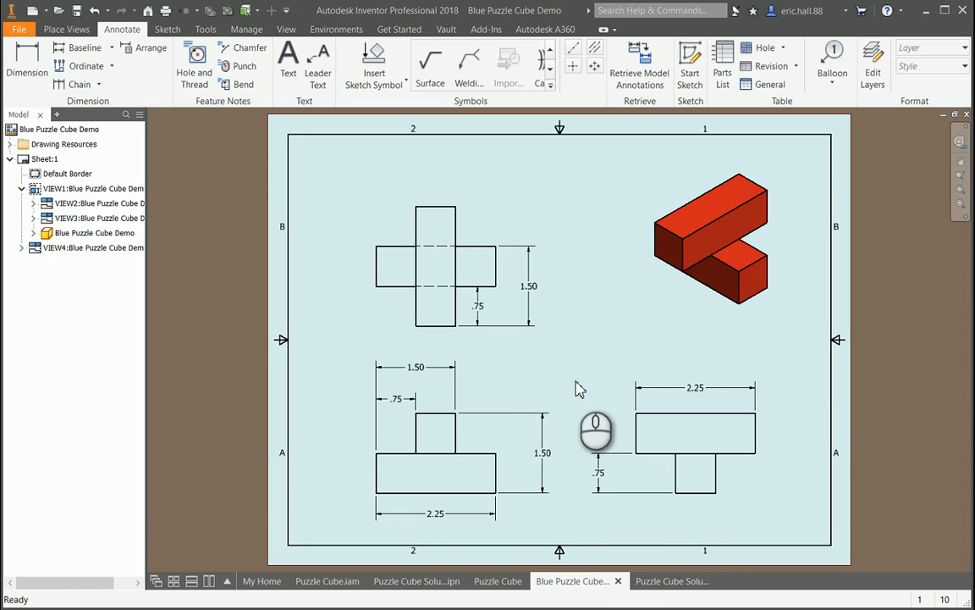
{"action": "left_click", "coordinate": [667, 581]}
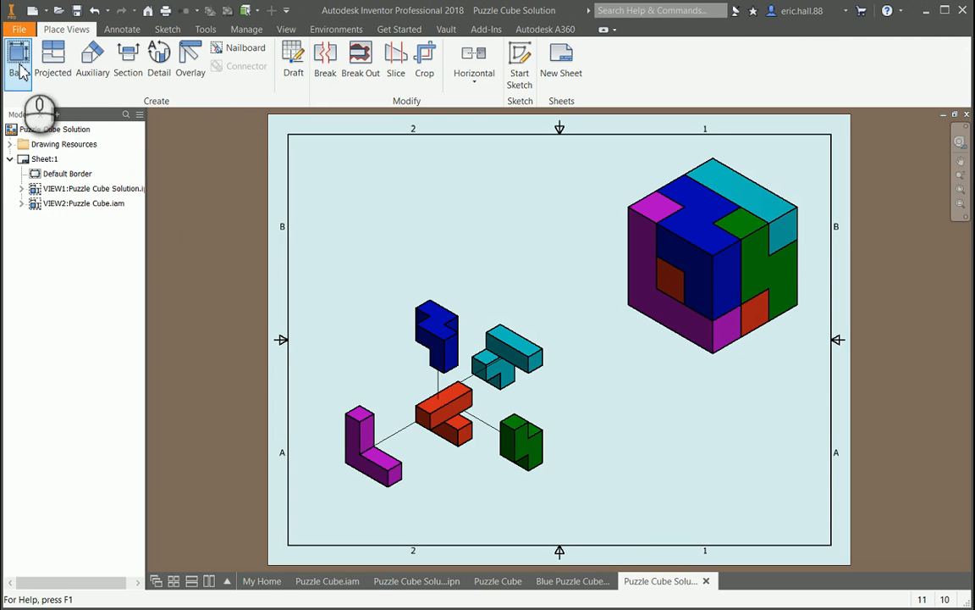
- Create a drawing from the English ANSI (in).idw template and set its sheet size to A
{"action": "left_click", "coordinate": [32, 11]}
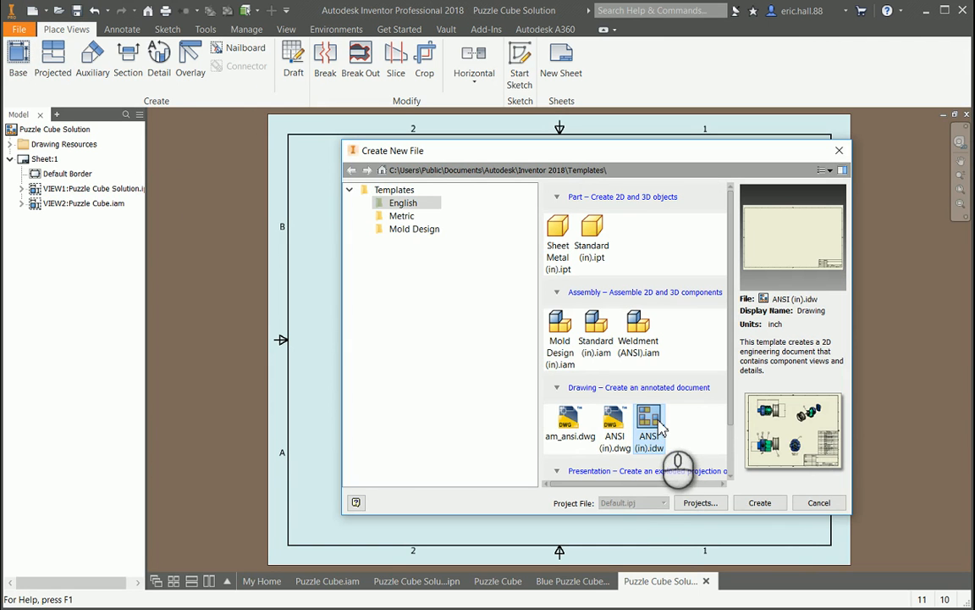
{"action": "left_click", "coordinate": [761, 503]}
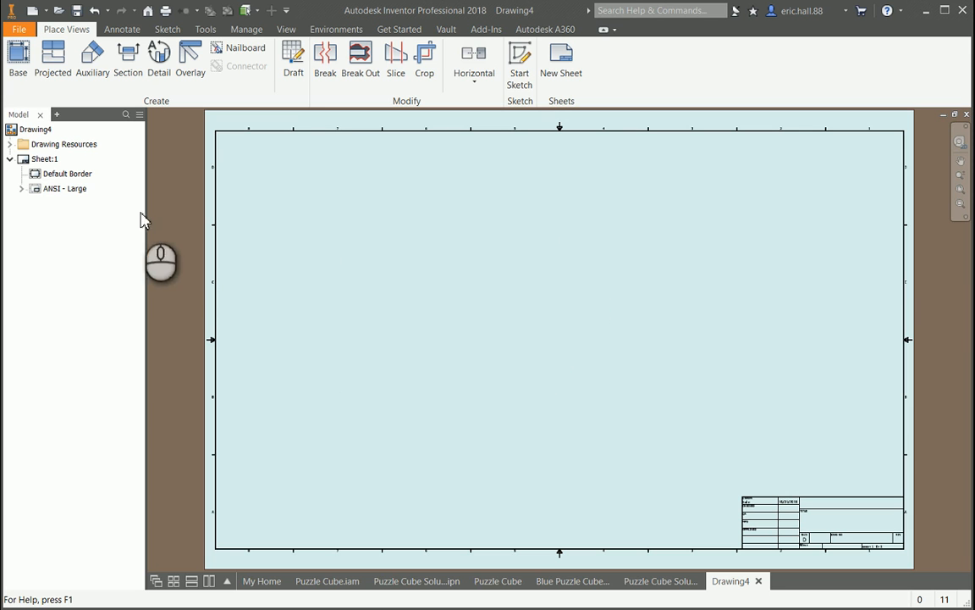
{"action": "right_click", "coordinate": [50, 162]}
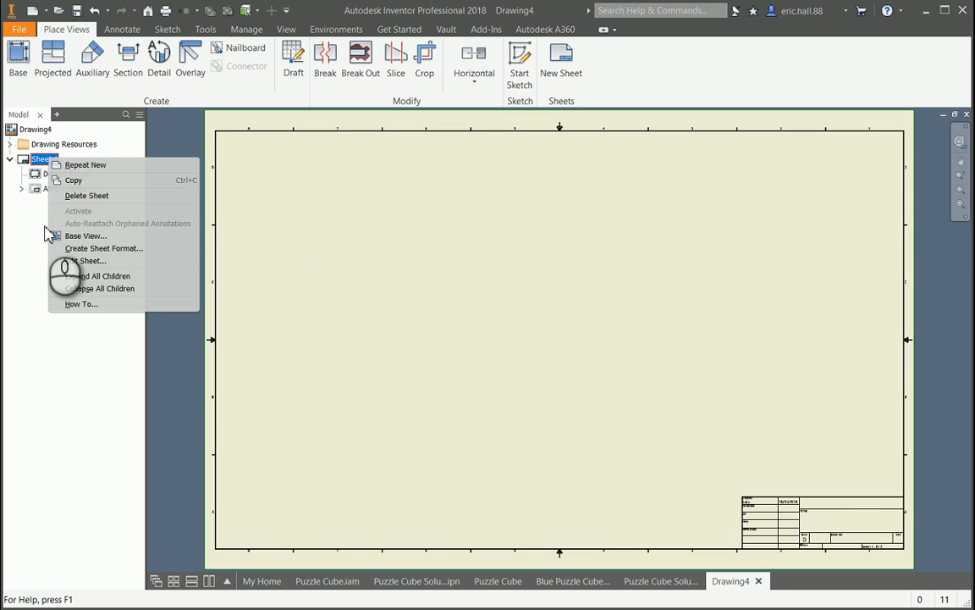
{"action": "left_click", "coordinate": [28, 182]}
{"action": "right_click", "coordinate": [37, 162]}
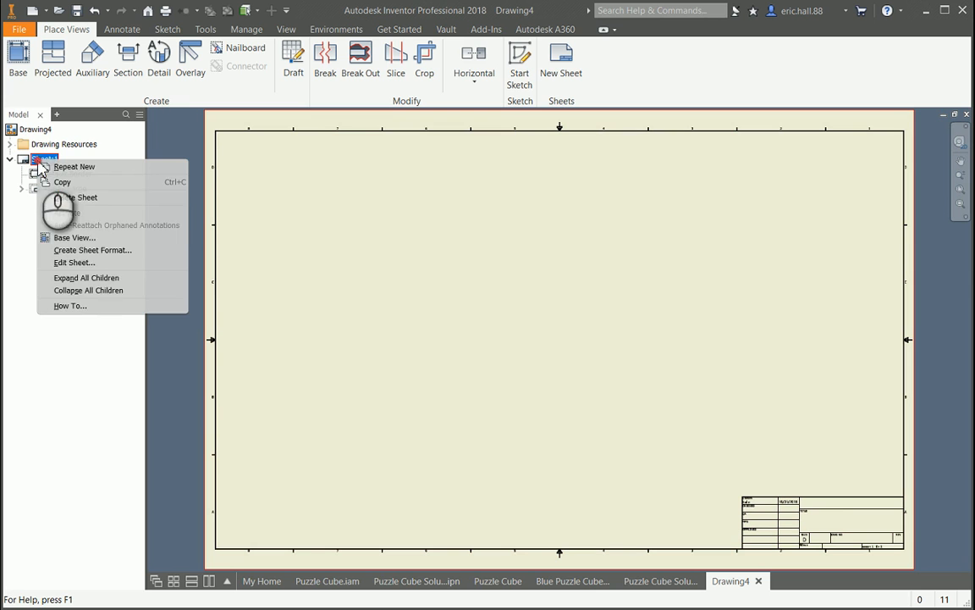
{"action": "left_click", "coordinate": [86, 264]}
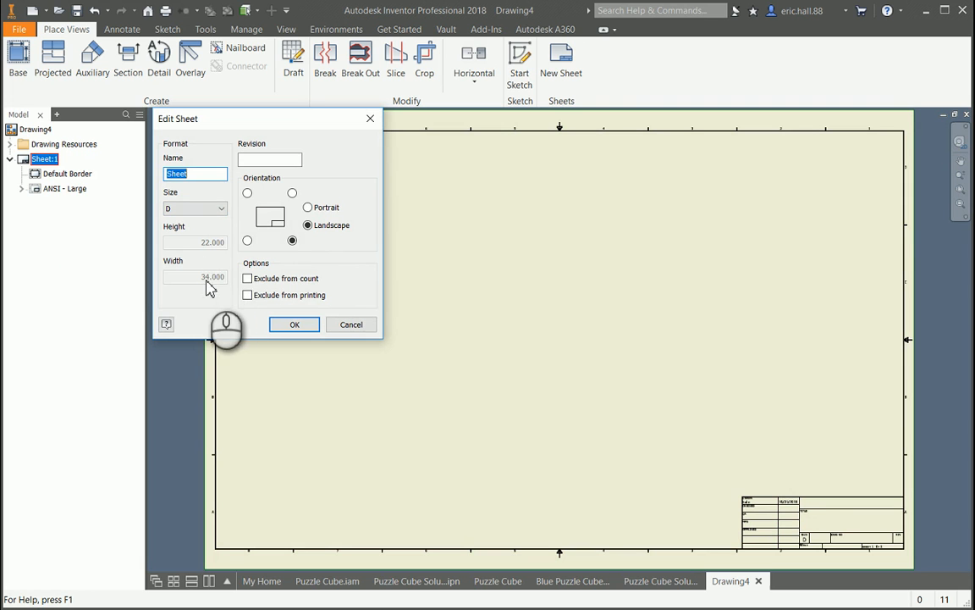
{"action": "left_click", "coordinate": [212, 210]}
{"action": "left_click", "coordinate": [201, 221]}
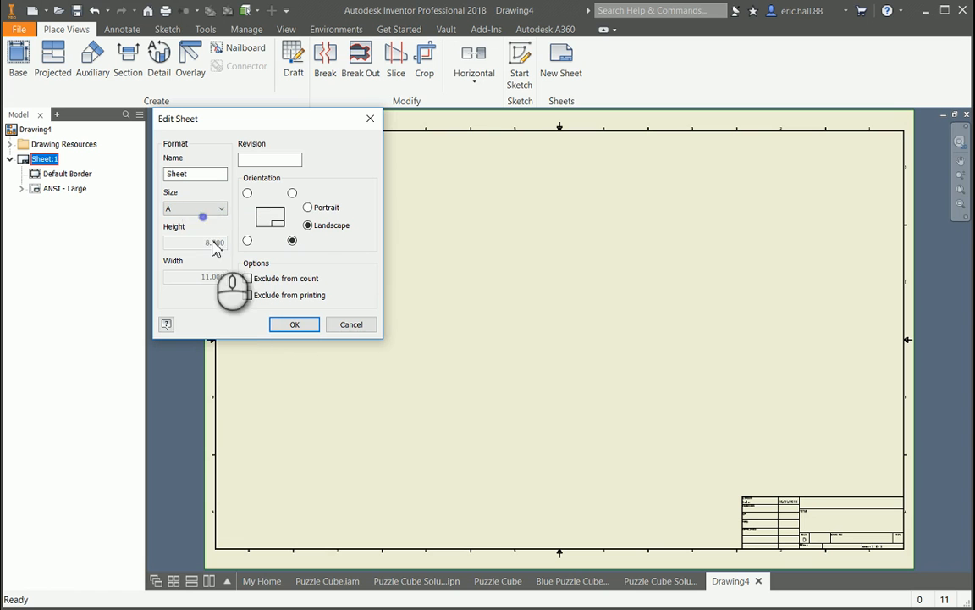
{"action": "left_click", "coordinate": [305, 329]}
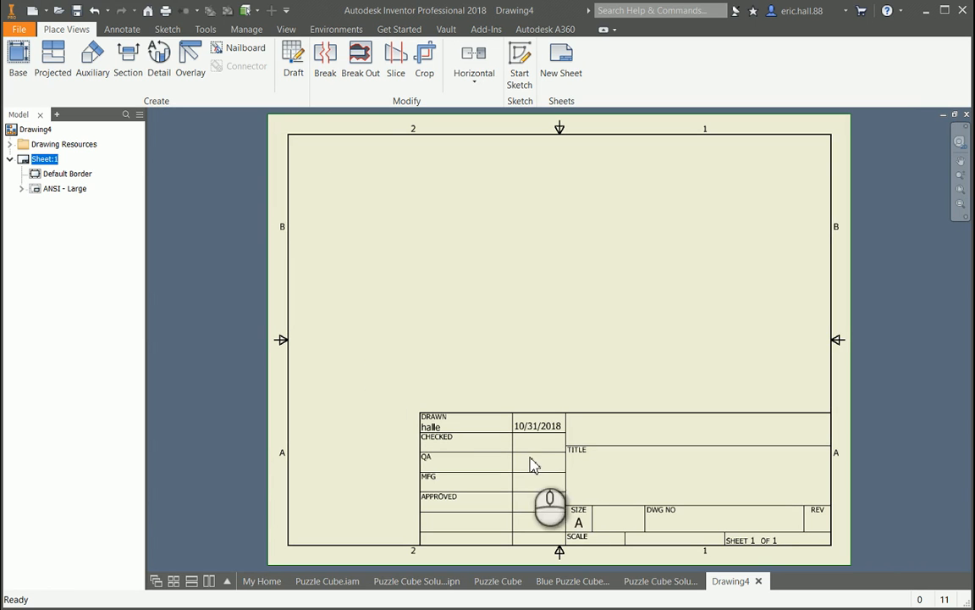
- Delete the ANSI - Large title block from Sheet:1
{"action": "left_click", "coordinate": [60, 194]}
{"action": "right_click", "coordinate": [59, 194]}
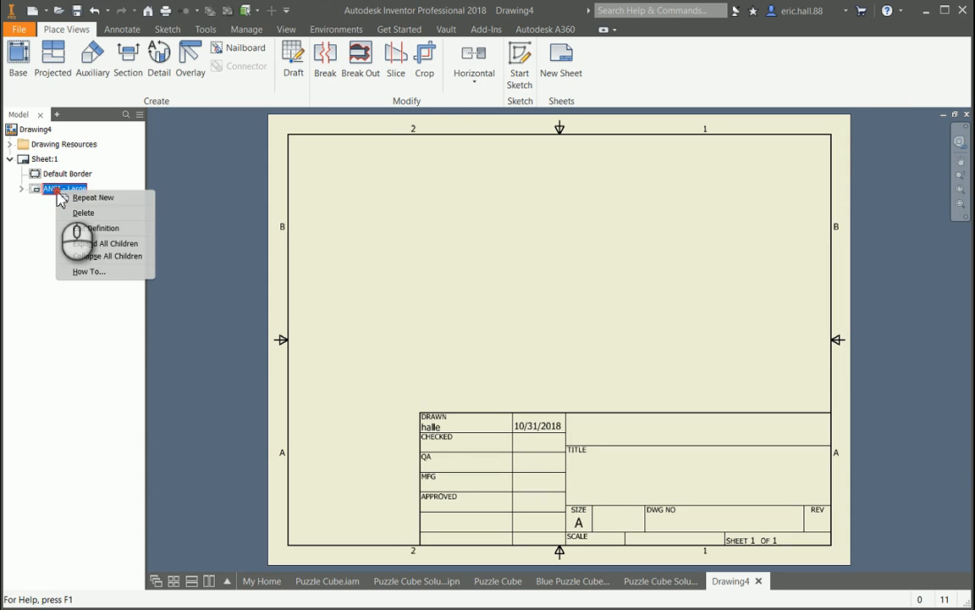
{"action": "left_click", "coordinate": [82, 222]}
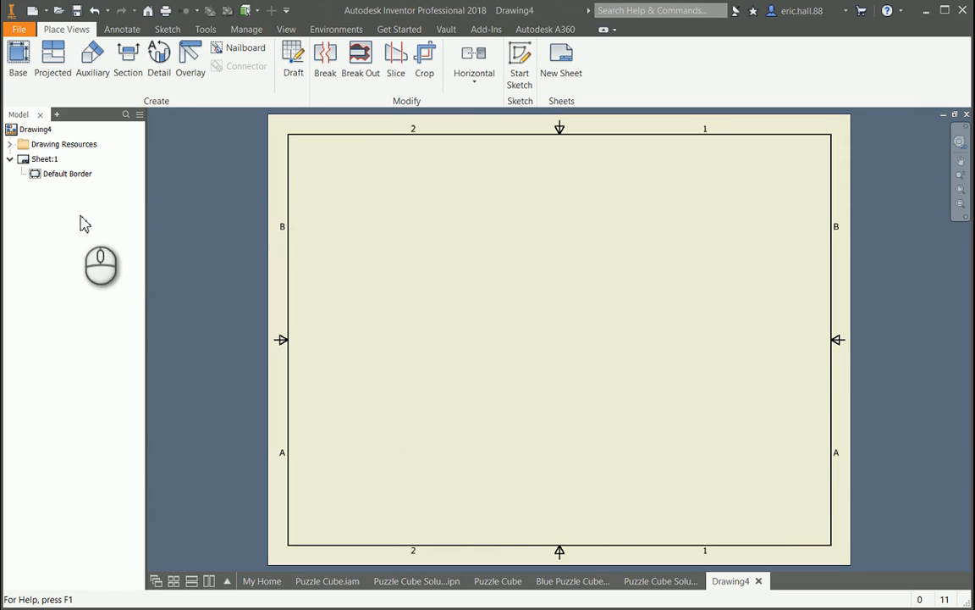
{"action": "left_click", "coordinate": [429, 267]}
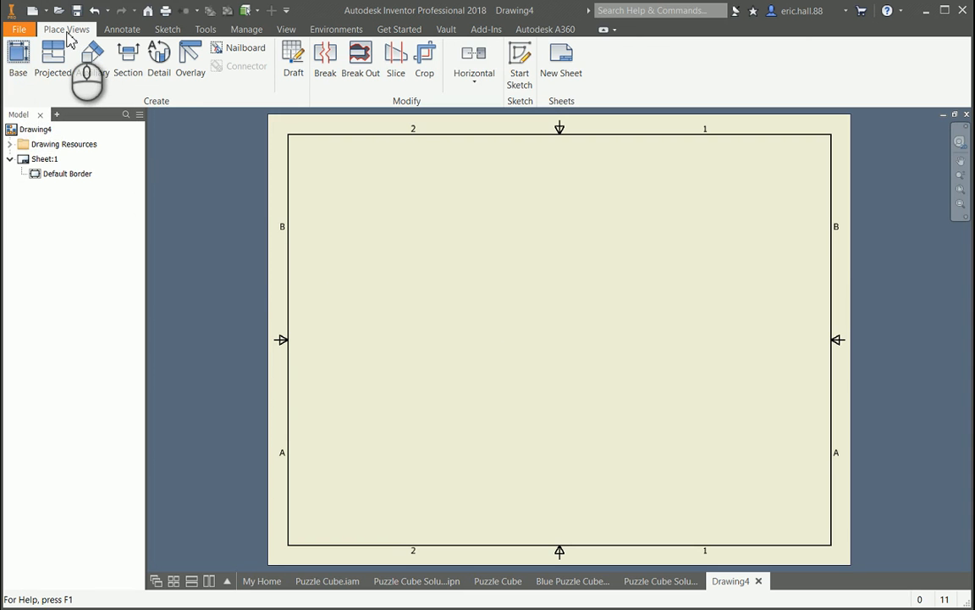
- Start a base view and load the Blue Puzzle Cube Demo part from the Puzzle Cube Assembly folder as its source
{"action": "left_click", "coordinate": [21, 70]}
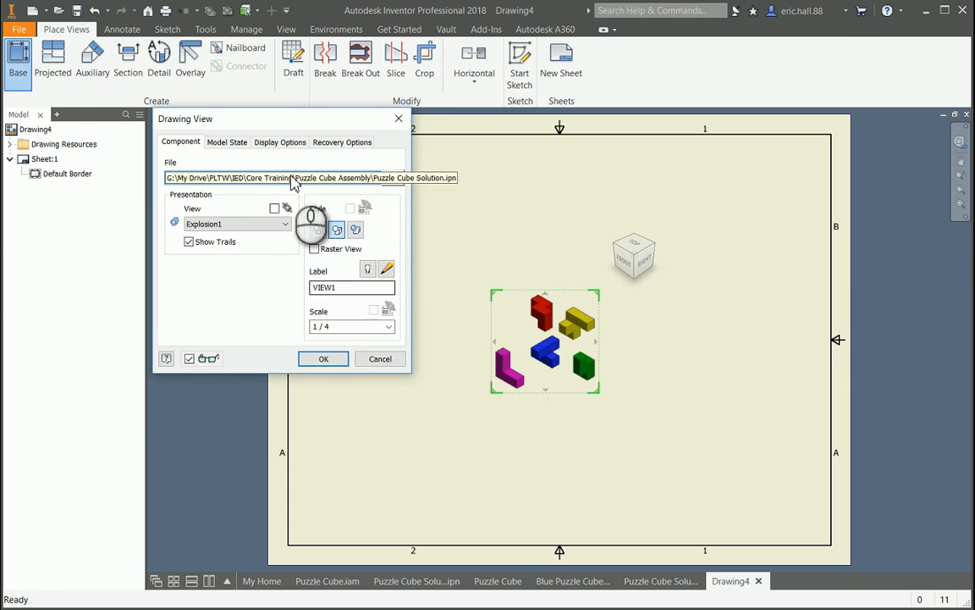
{"action": "left_click", "coordinate": [369, 181]}
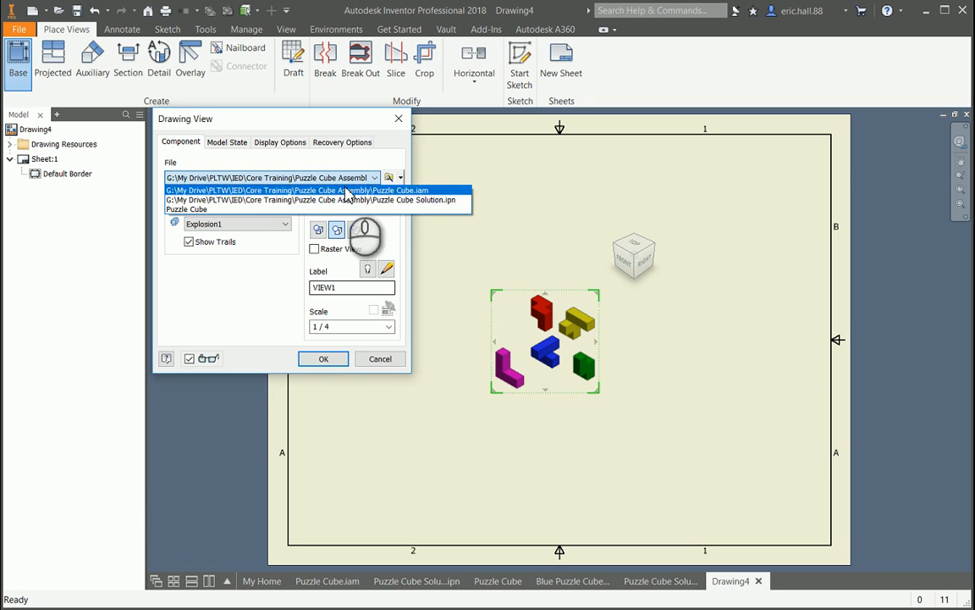
{"action": "left_click", "coordinate": [344, 159]}
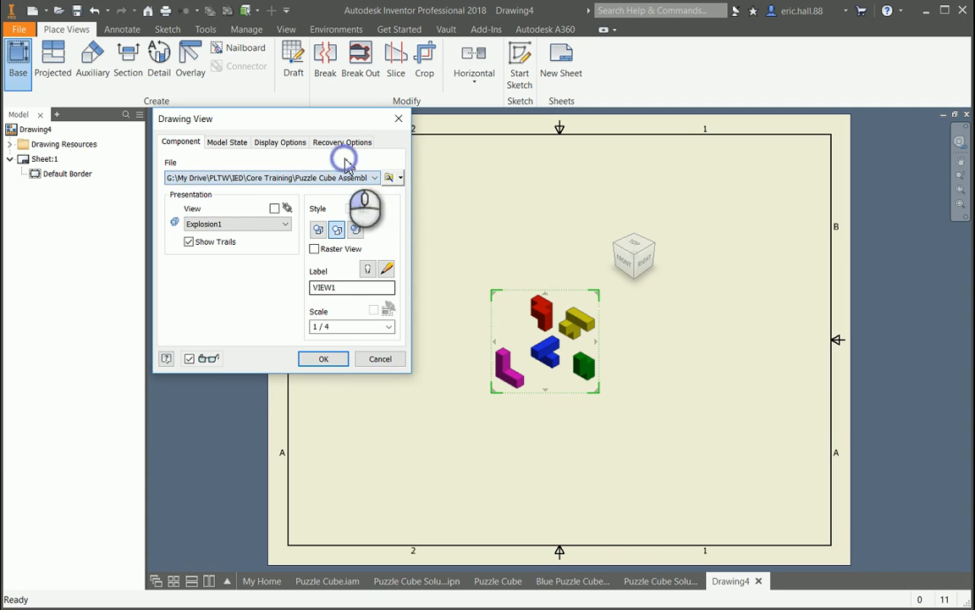
{"action": "left_click", "coordinate": [390, 180]}
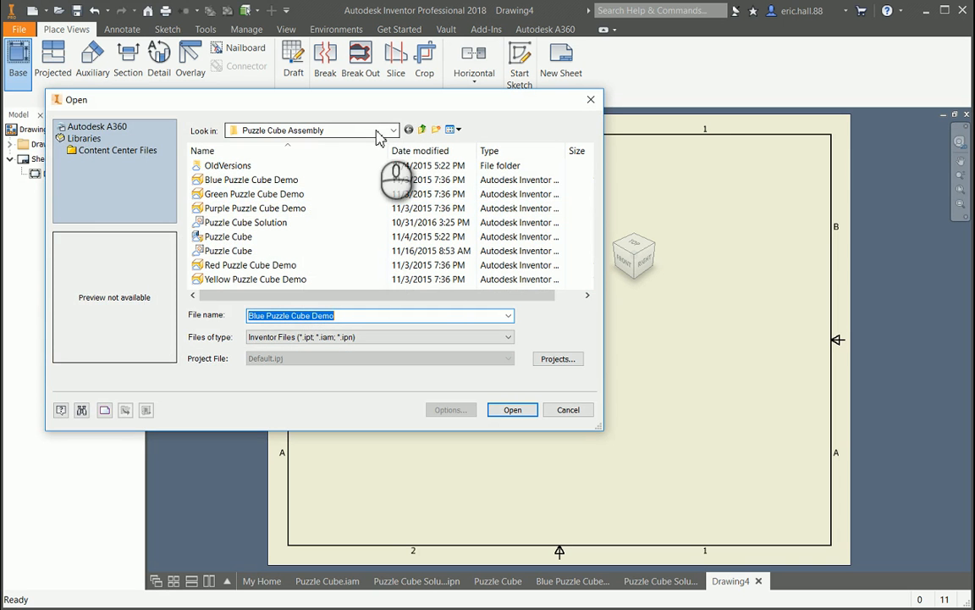
{"action": "left_click", "coordinate": [304, 184]}
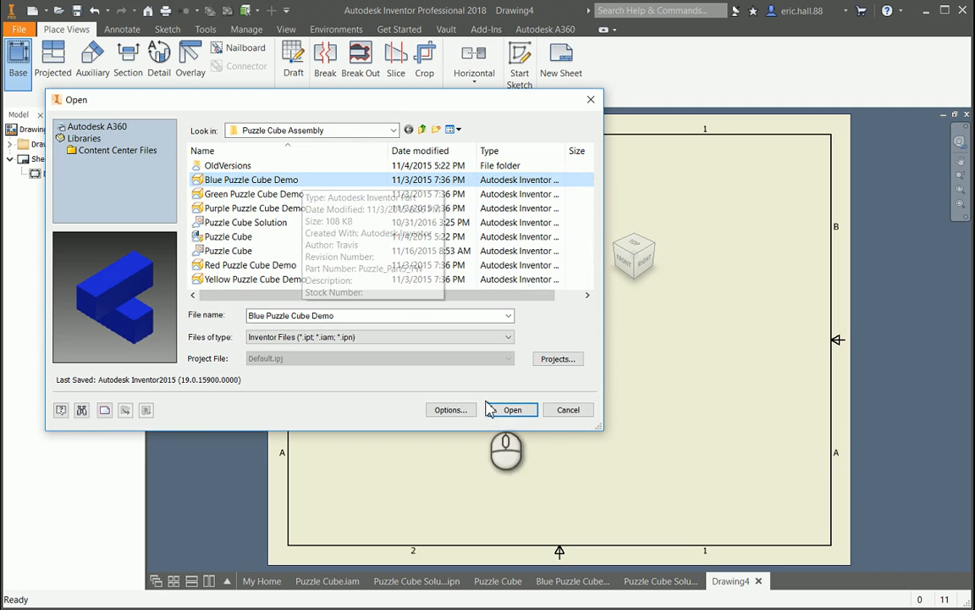
{"action": "left_click", "coordinate": [512, 409]}
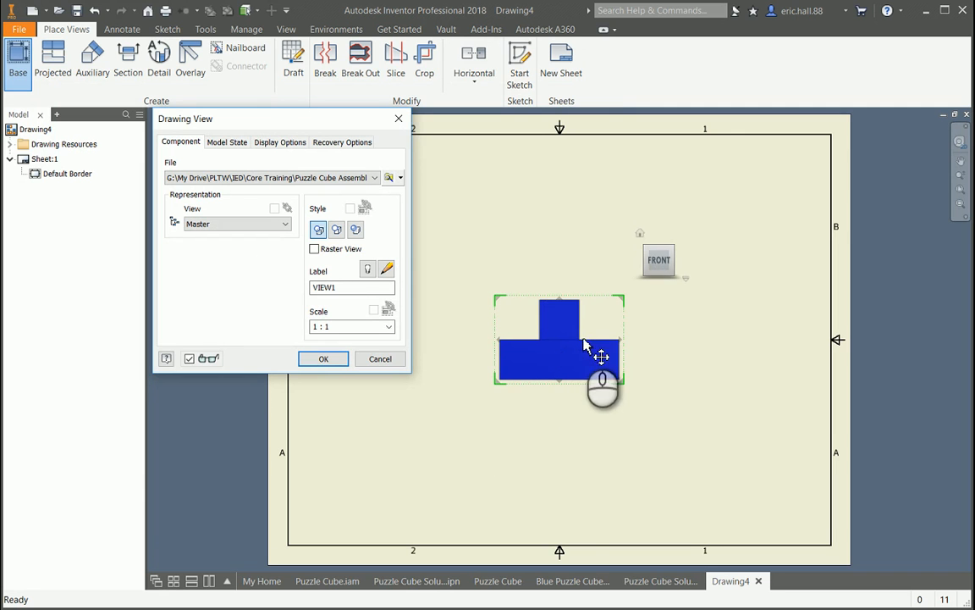
- Try the base view in its top and home isometric orientations and return it to the front orientation
{"action": "mouse_move", "coordinate": [658, 264]}
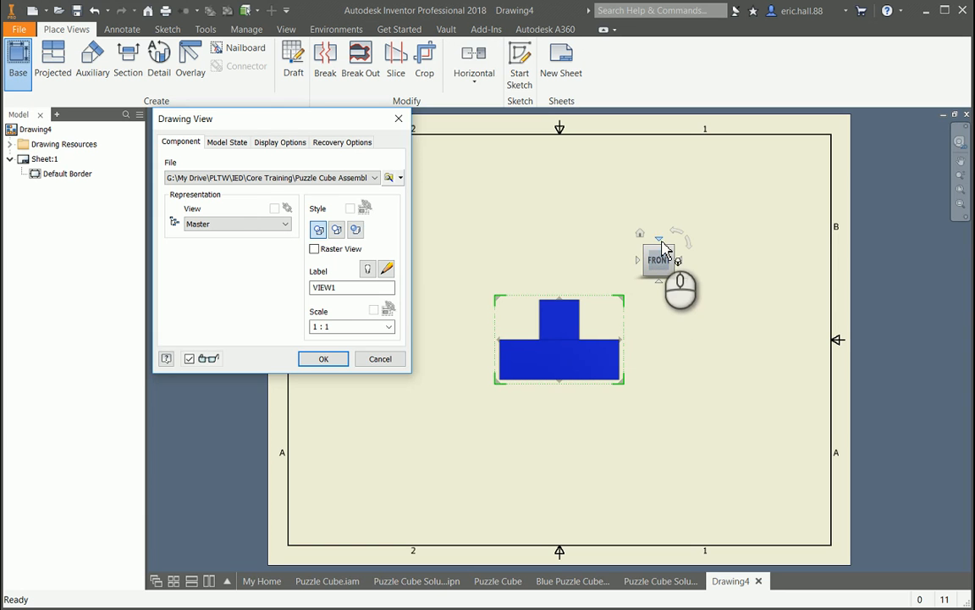
{"action": "left_click", "coordinate": [659, 242]}
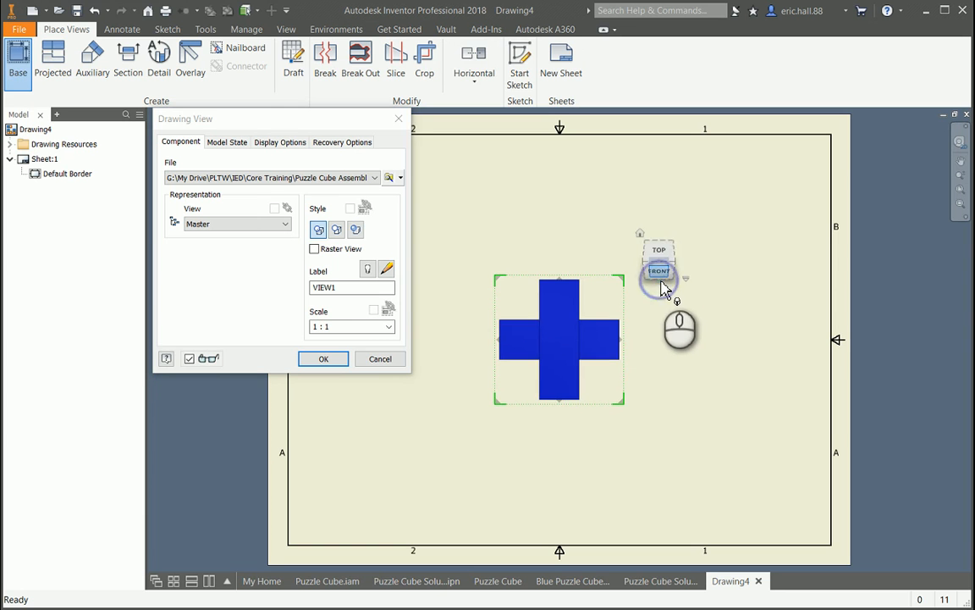
{"action": "left_click", "coordinate": [660, 279]}
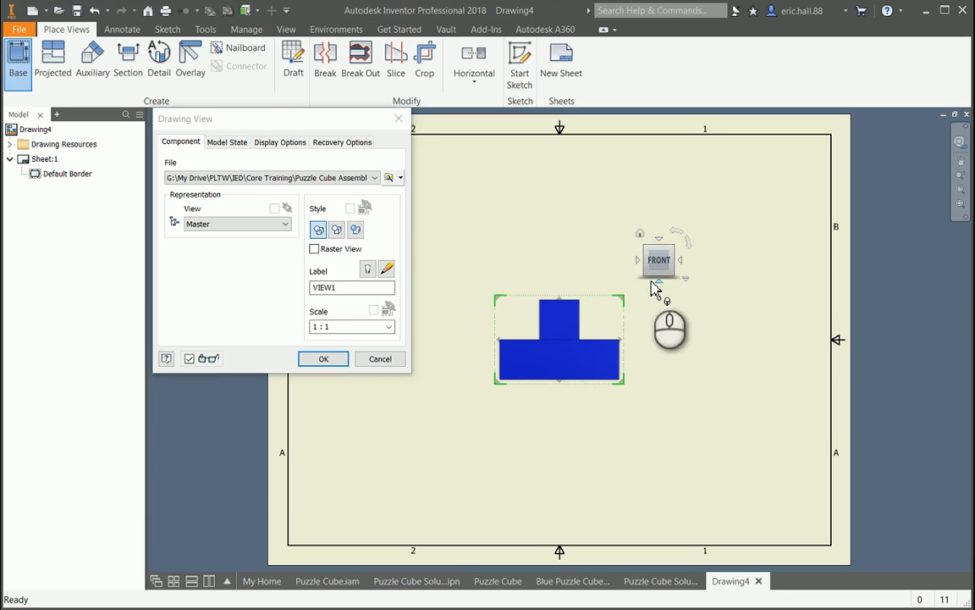
{"action": "left_click", "coordinate": [640, 235]}
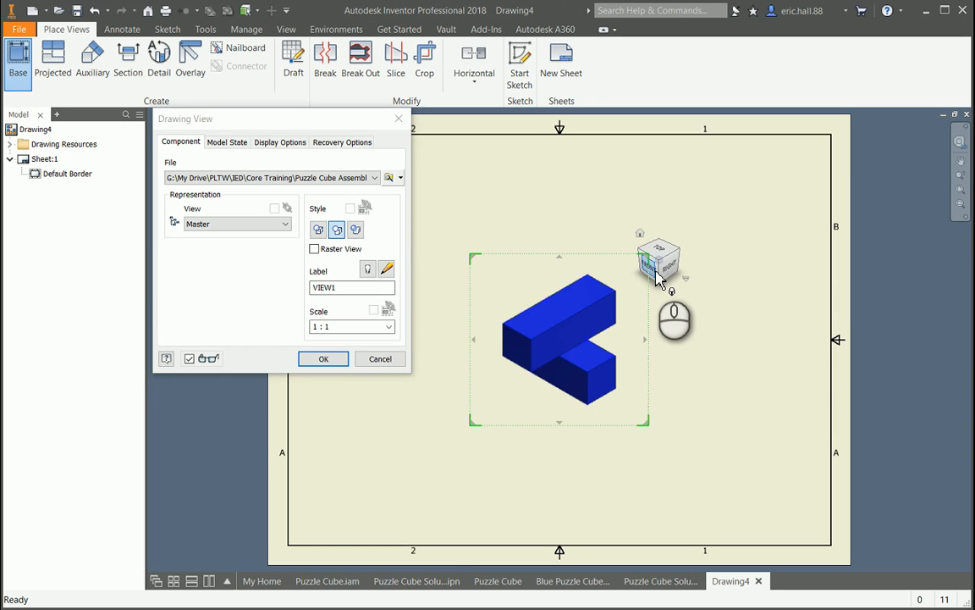
{"action": "left_click", "coordinate": [659, 280]}
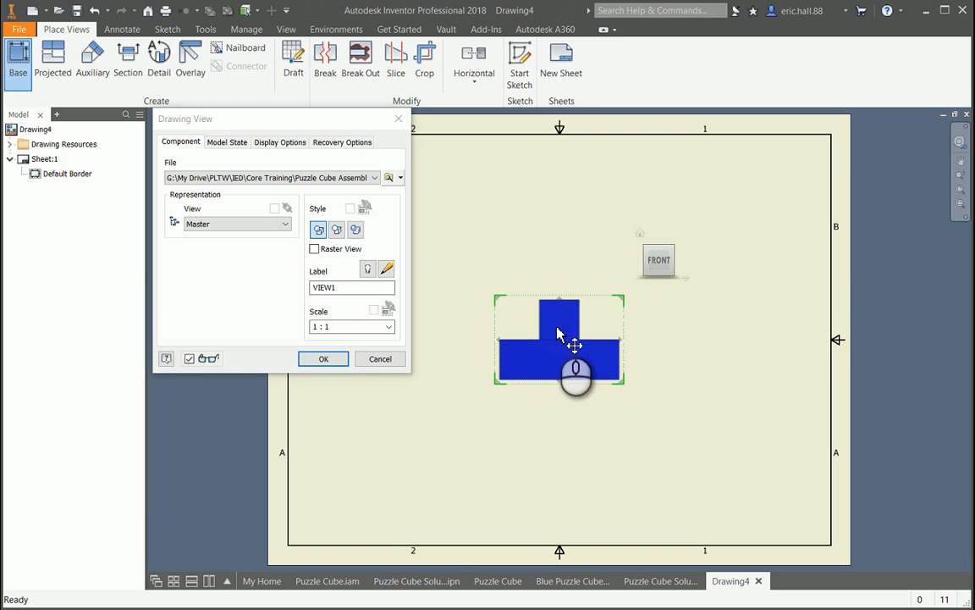
- Position the front base view in the lower-left area of the sheet, keeping the Drawing View dialog clear of it
{"action": "mouse_move", "coordinate": [558, 336]}
{"action": "left_mouse_down"}
{"action": "mouse_move", "coordinate": [428, 431]}
{"action": "mouse_move", "coordinate": [437, 412]}
{"action": "left_mouse_up"}
{"action": "left_click_drag", "start_coordinate": [320, 120], "coordinate": [207, 118]}
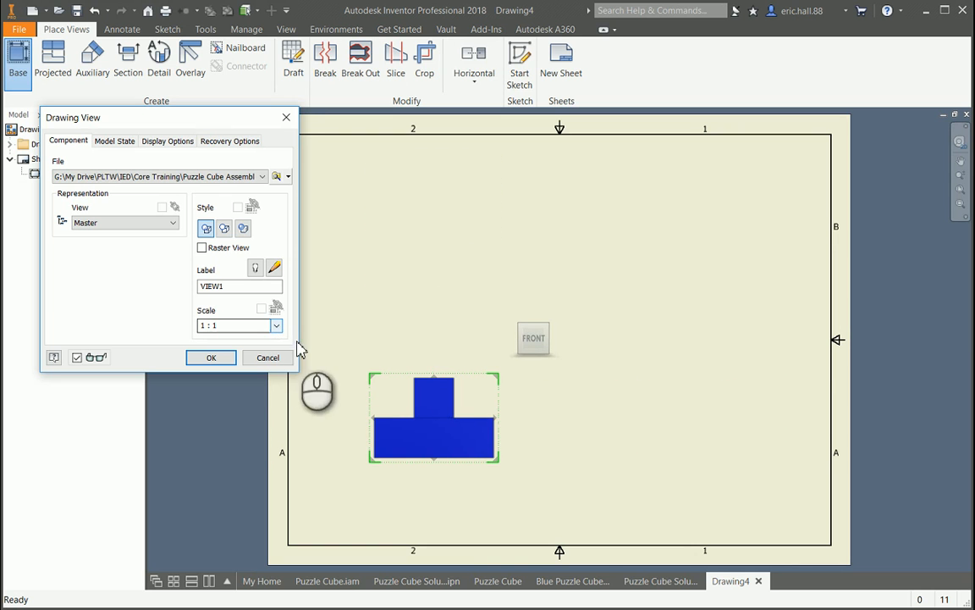
- Lower the front base view slightly and create its projected top, right-side and isometric views in the sheet's other three areas
{"action": "left_click_drag", "start_coordinate": [458, 442], "coordinate": [452, 457]}
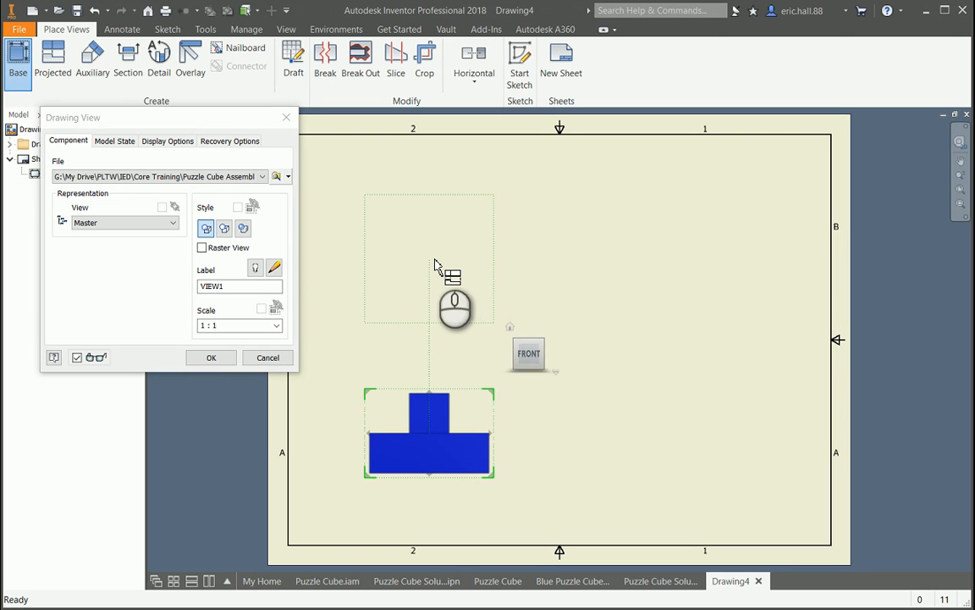
{"action": "left_click", "coordinate": [434, 263]}
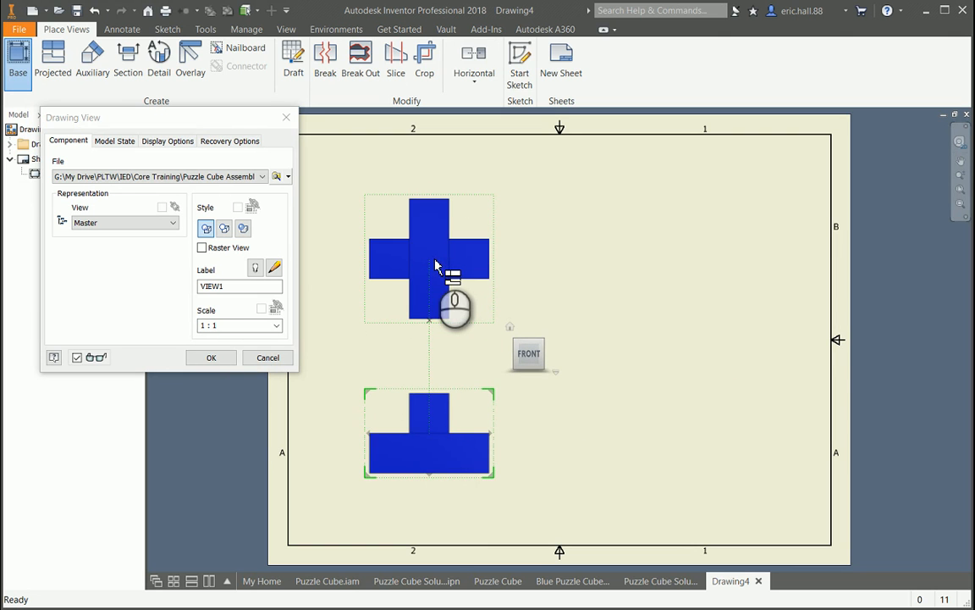
{"action": "left_click", "coordinate": [693, 430]}
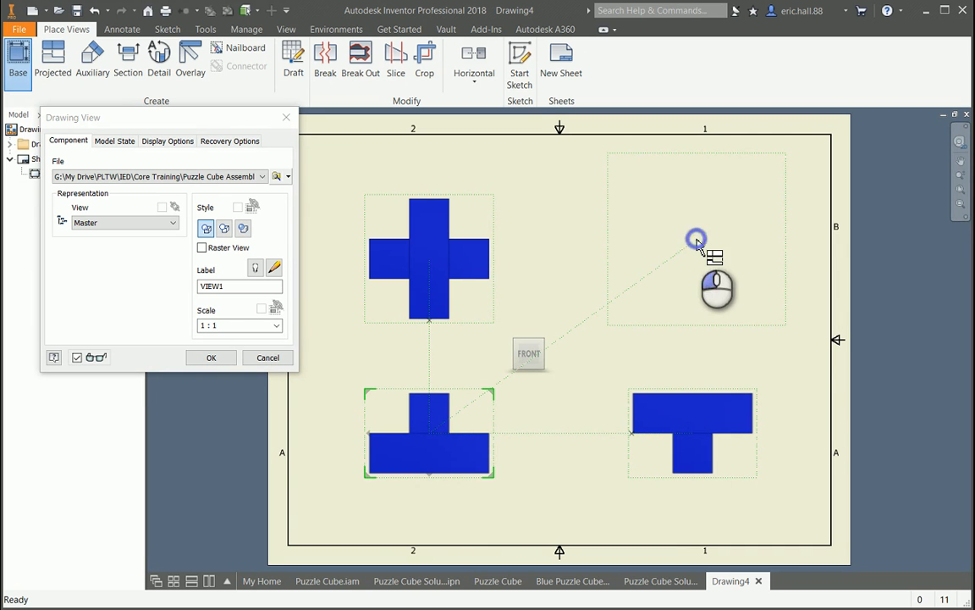
{"action": "left_click", "coordinate": [696, 241]}
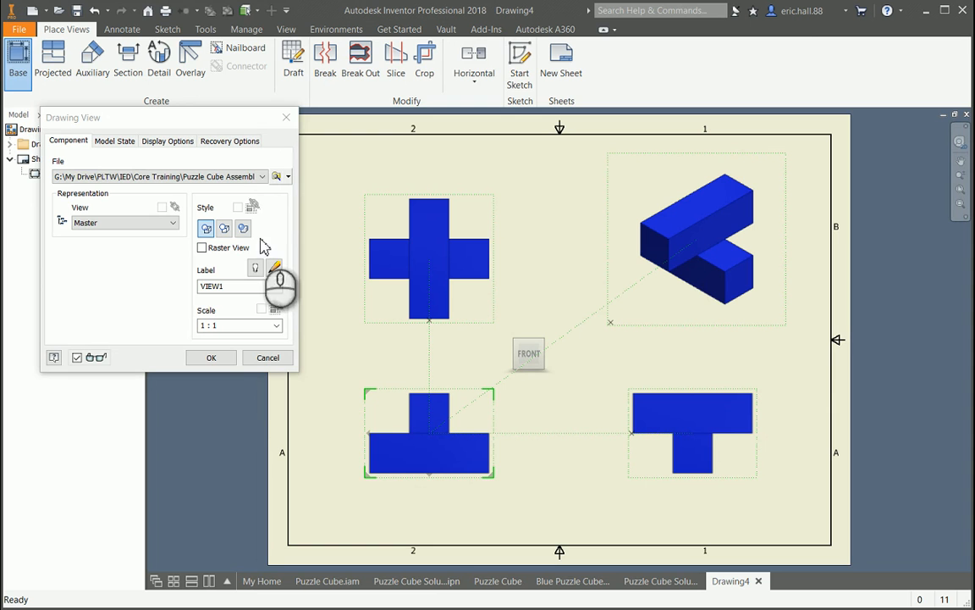
{"action": "left_click", "coordinate": [213, 358]}
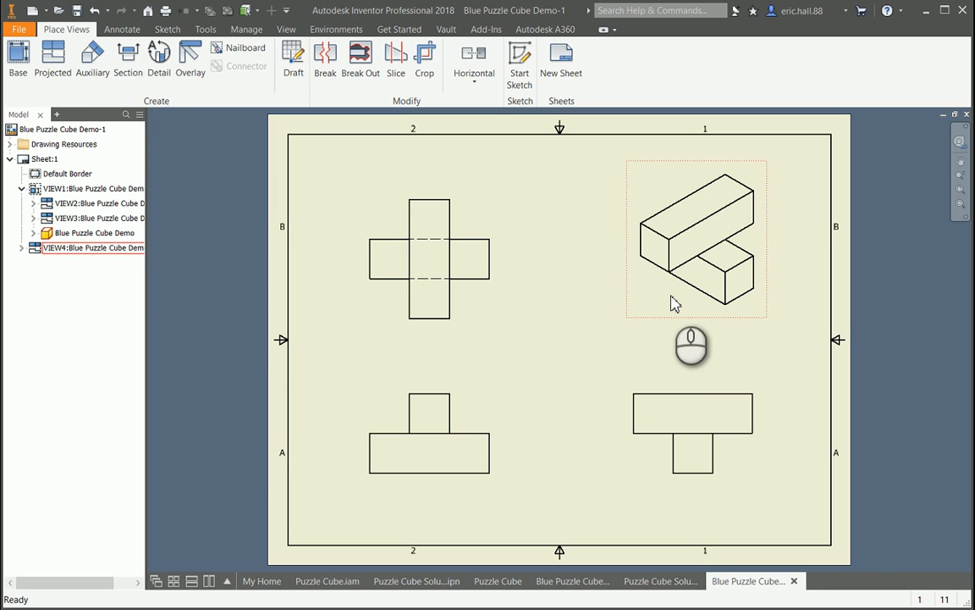
- Give the isometric view the Shaded display style
{"action": "double_click", "coordinate": [671, 303]}
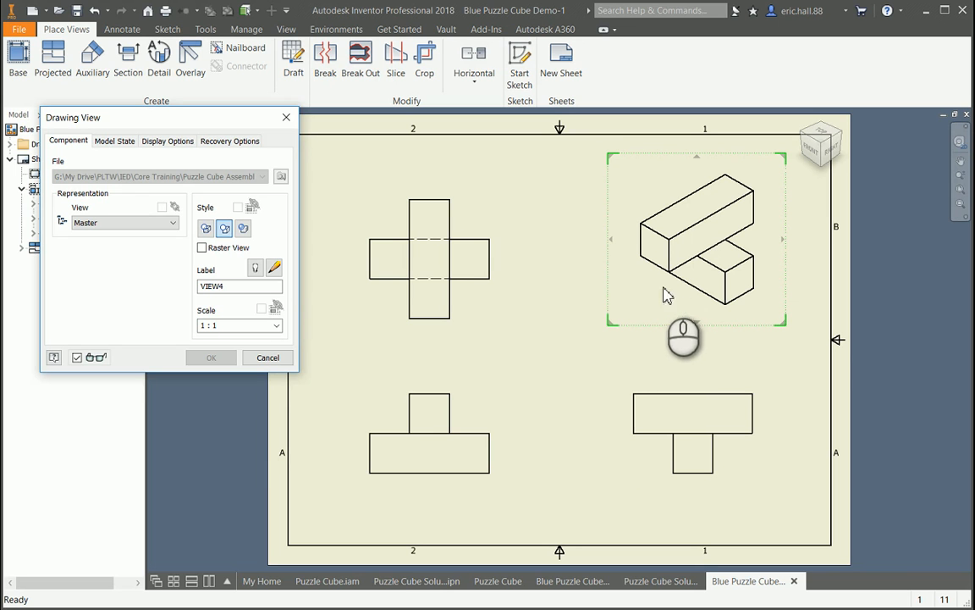
{"action": "left_click", "coordinate": [243, 231]}
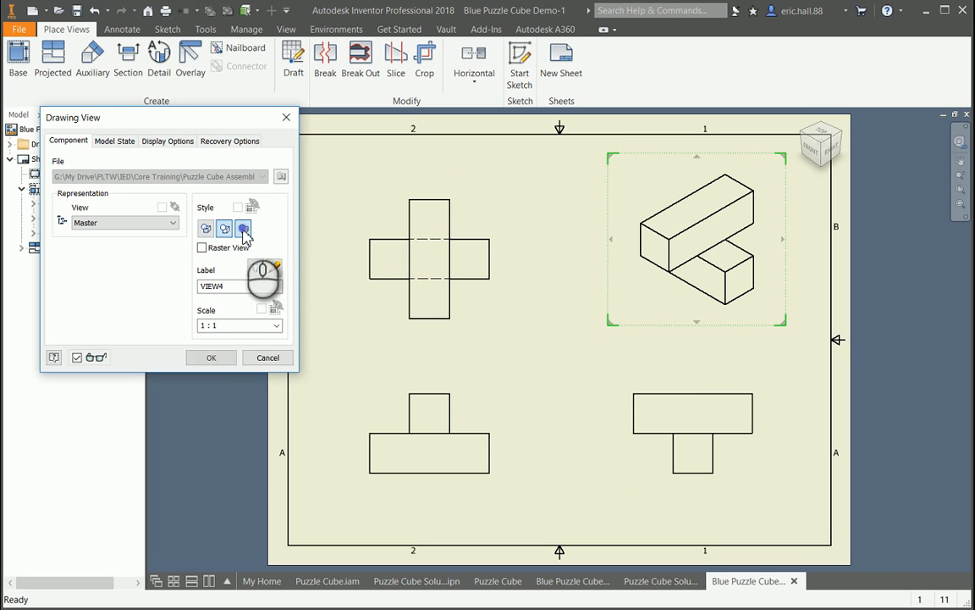
{"action": "left_click", "coordinate": [211, 357]}
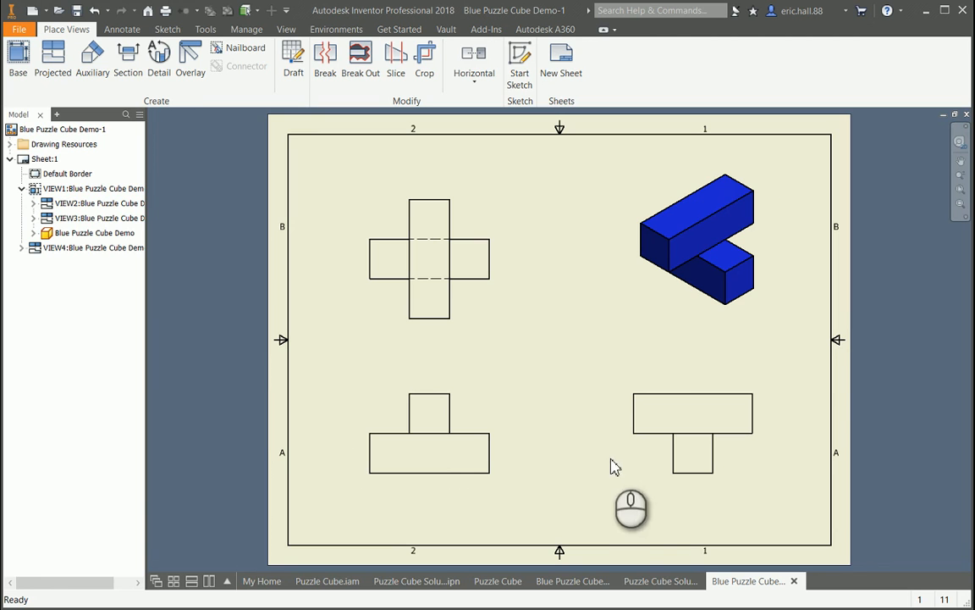
- Switch to the 3.4.A IntroDimensioning presentation in PowerPoint, review its first dimensioning guidelines, and return to the Inventor drawing
{"action": "left_click", "coordinate": [649, 581]}
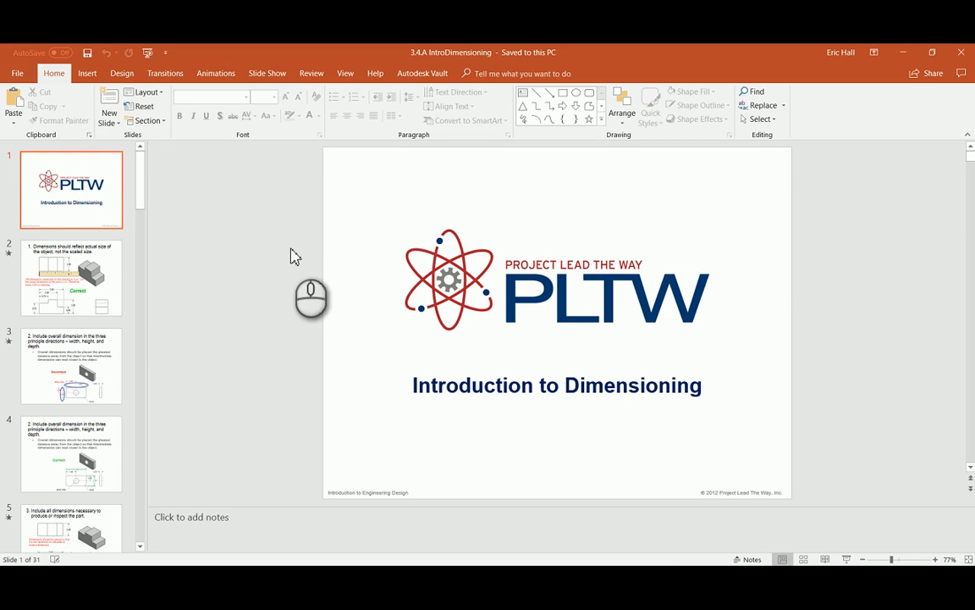
{"action": "left_click", "coordinate": [115, 281]}
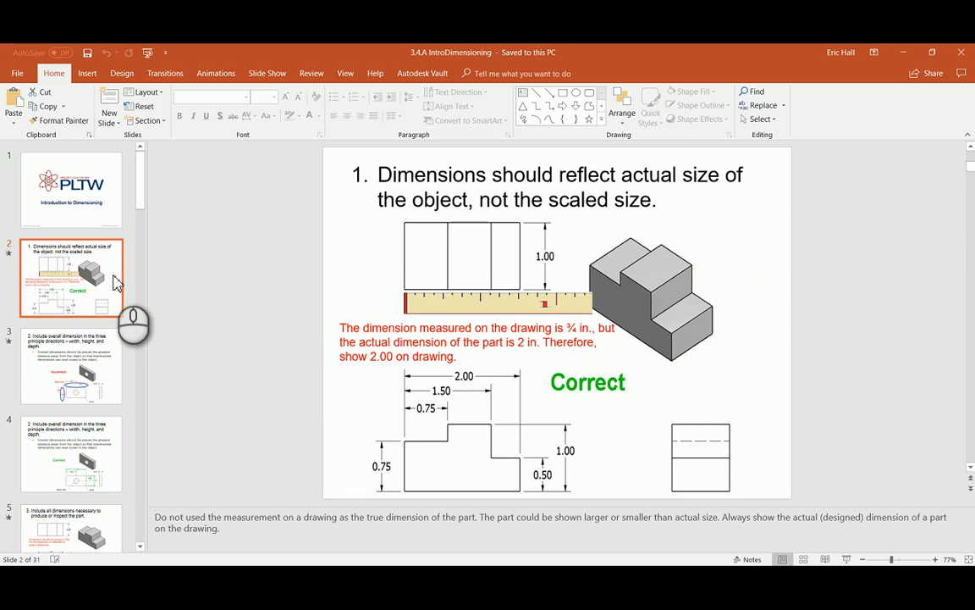
{"action": "key", "text": "Down"}
{"action": "key", "text": "Down"}
{"action": "key", "text": "Up"}
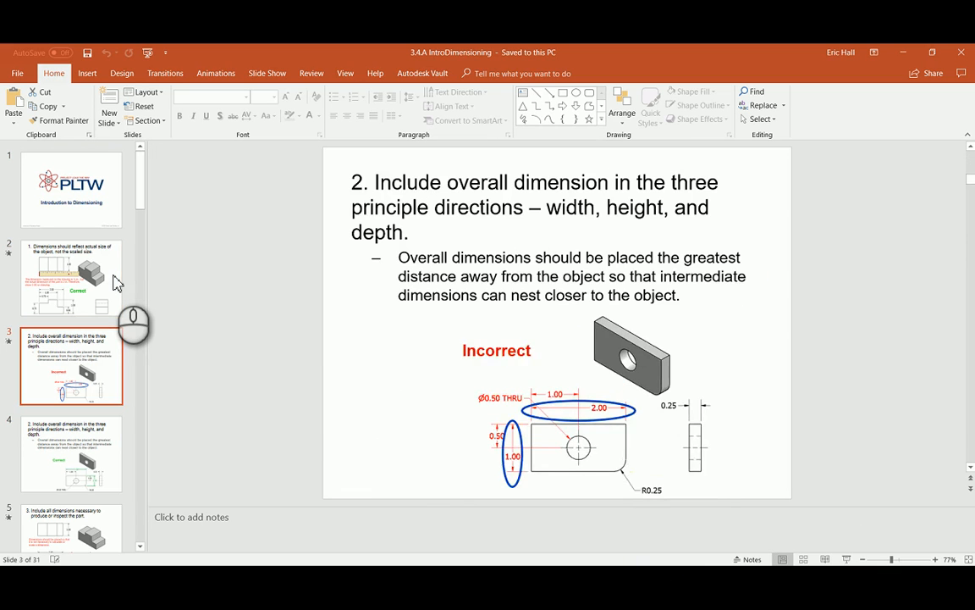
{"action": "key", "text": "Up"}
{"action": "key", "text": "Up"}
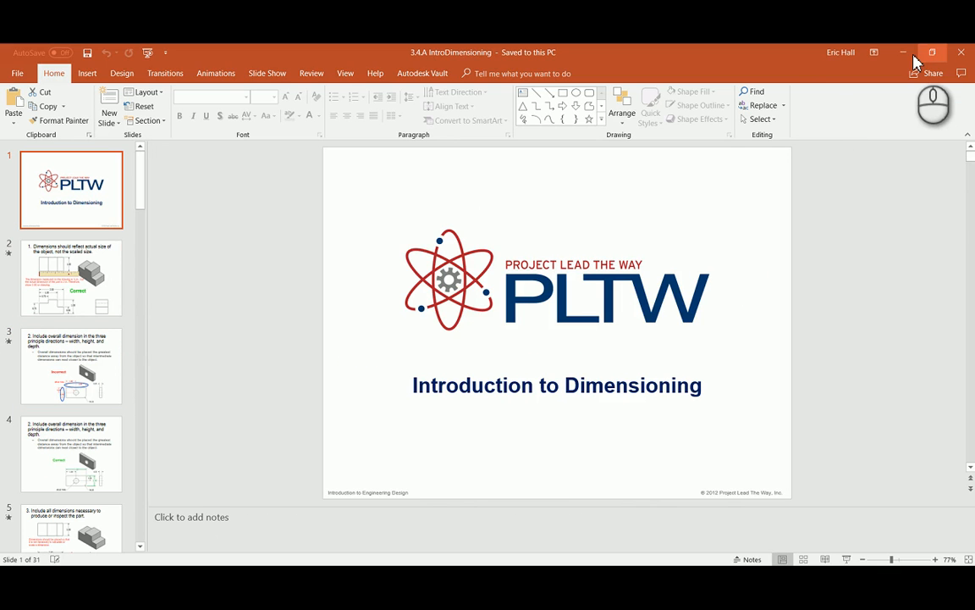
{"action": "left_click", "coordinate": [913, 59]}
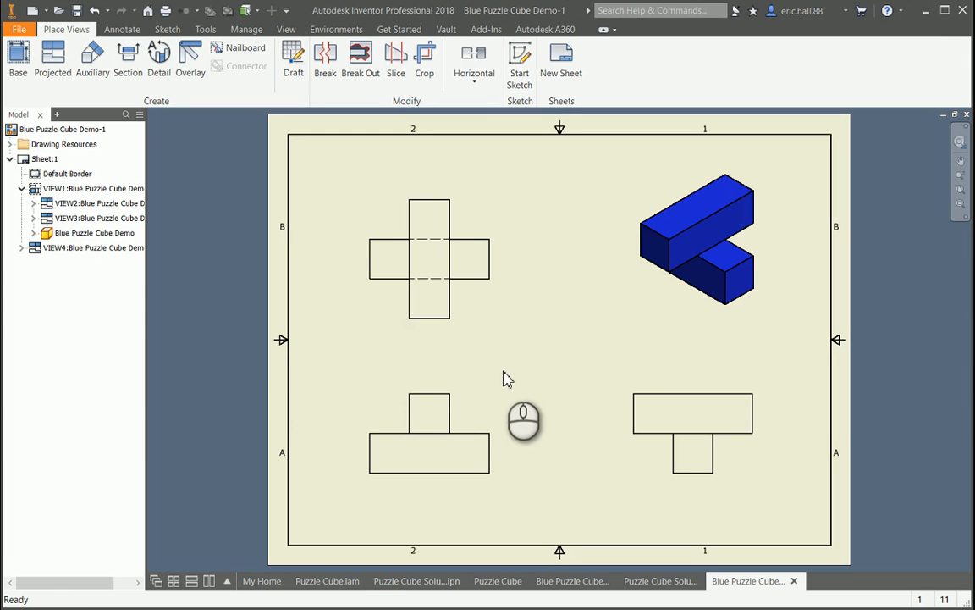
- Dimension the horizontal distance from the front view's left edge to the upper block's left edge, placing it above the view
{"action": "left_click", "coordinate": [119, 32]}
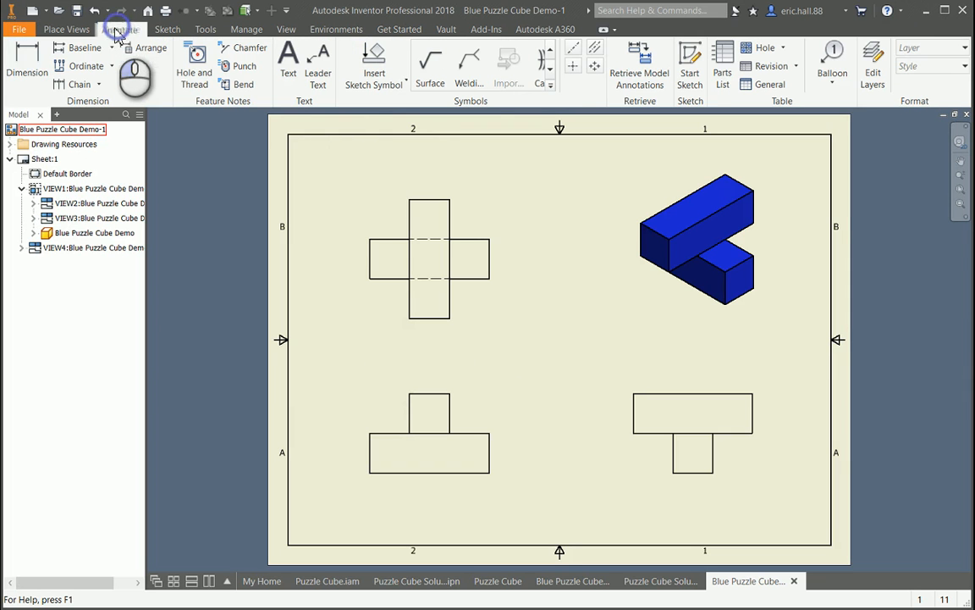
{"action": "left_click", "coordinate": [30, 76]}
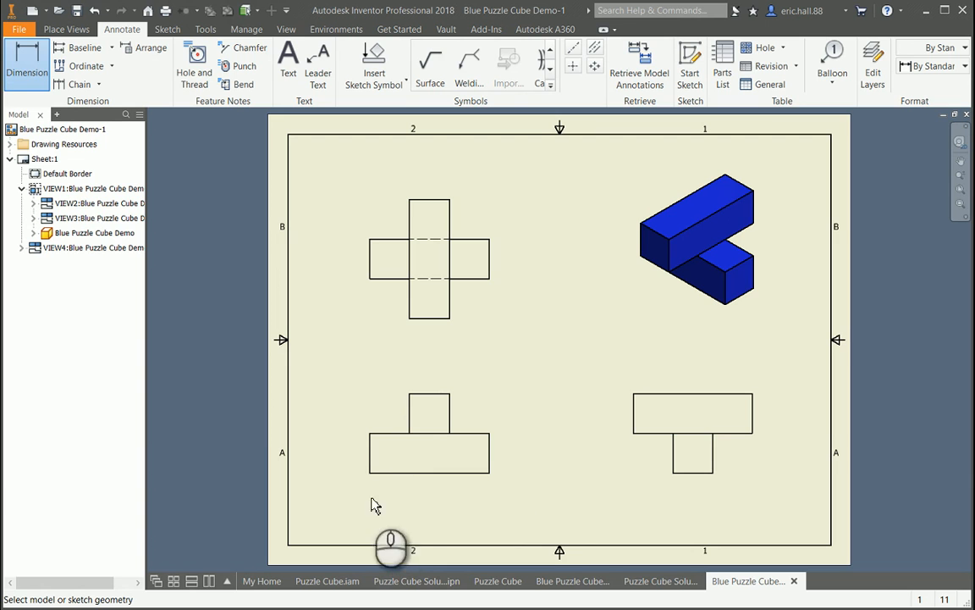
{"action": "left_click", "coordinate": [373, 455]}
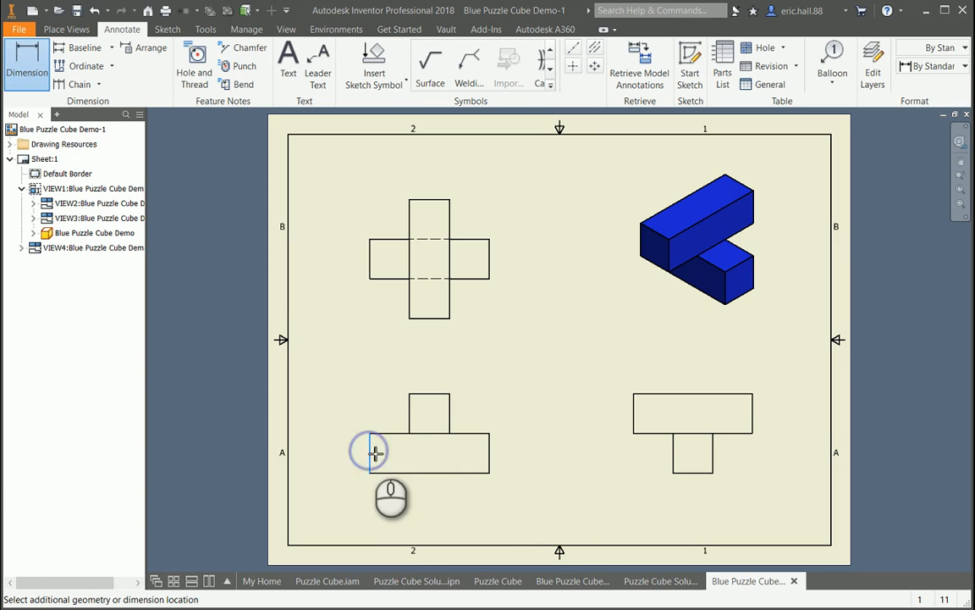
{"action": "left_click", "coordinate": [411, 417]}
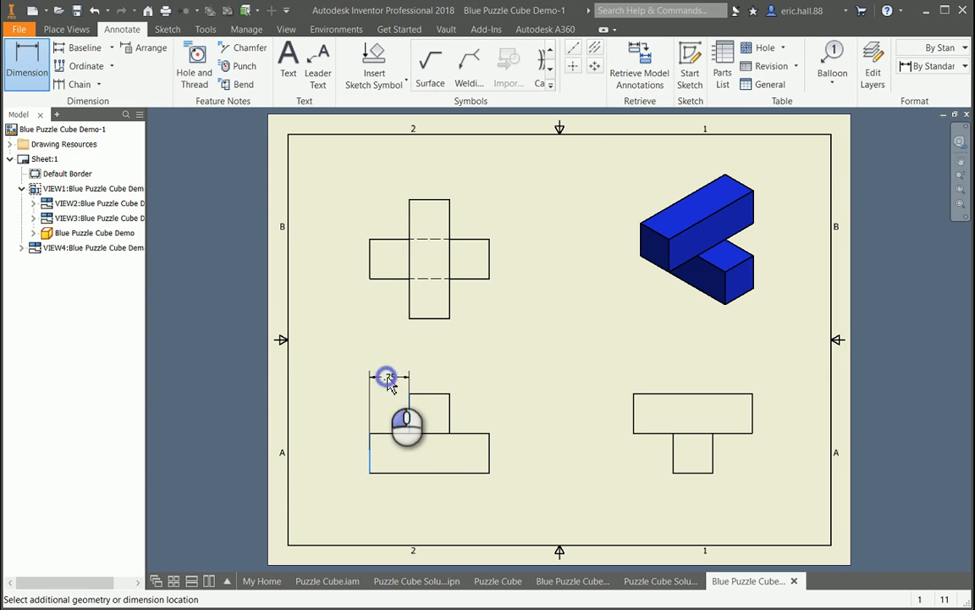
{"action": "left_click", "coordinate": [387, 381]}
{"action": "left_click", "coordinate": [507, 365]}
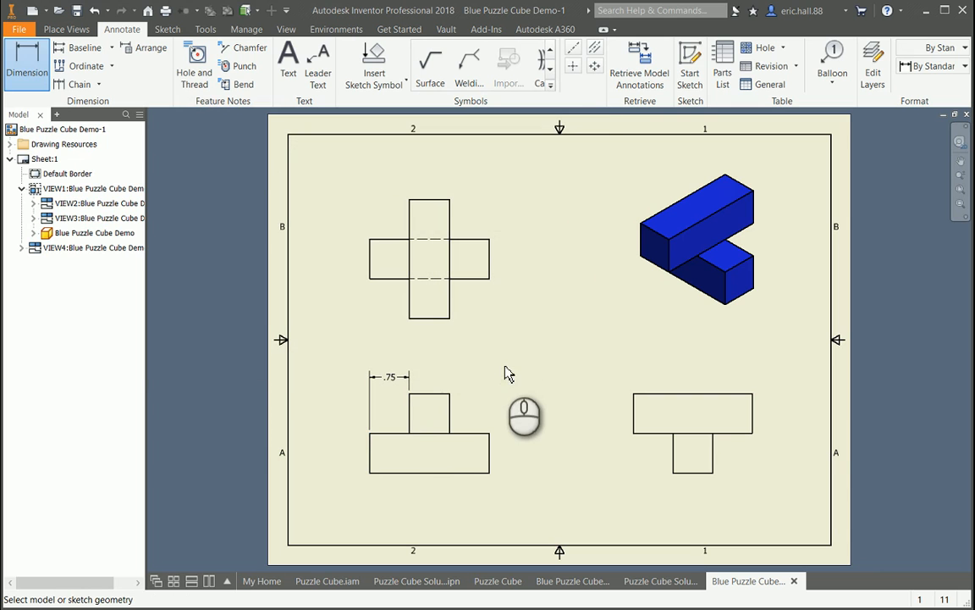
- Dimension the front view from its left edge to the upper block's right edge above the first dimension, and its overall width below the view
{"action": "left_click", "coordinate": [371, 462]}
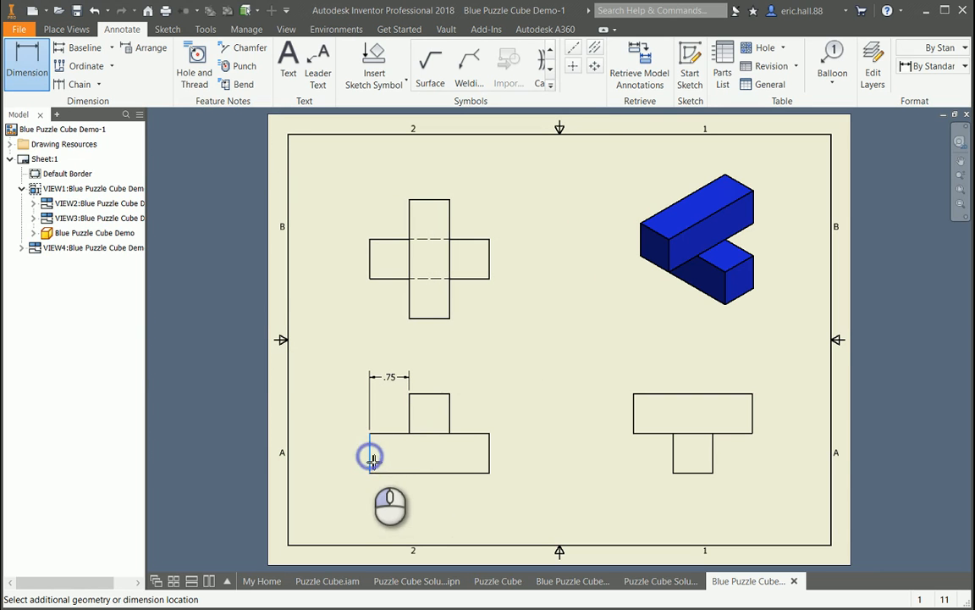
{"action": "left_click", "coordinate": [451, 413]}
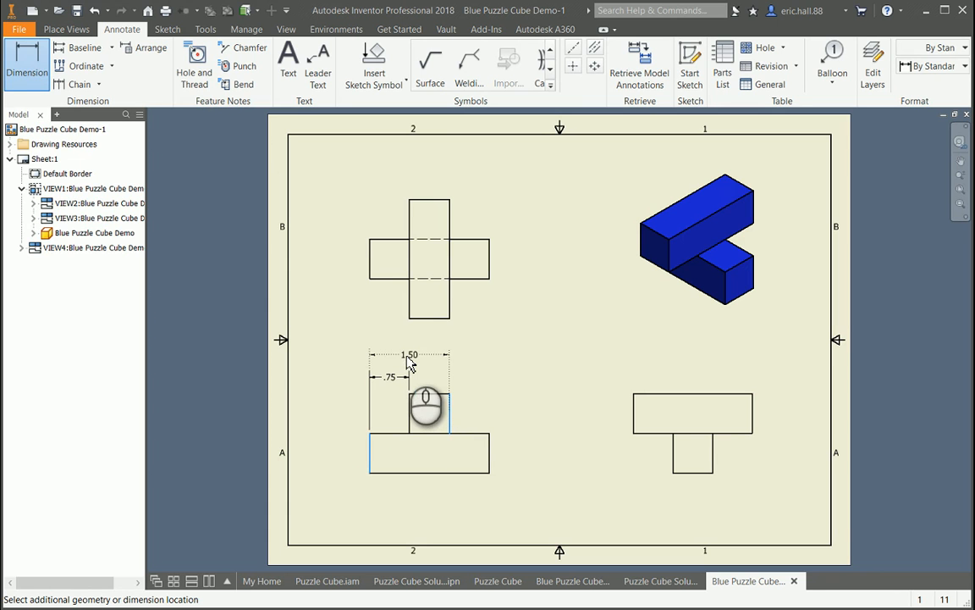
{"action": "left_click", "coordinate": [408, 358]}
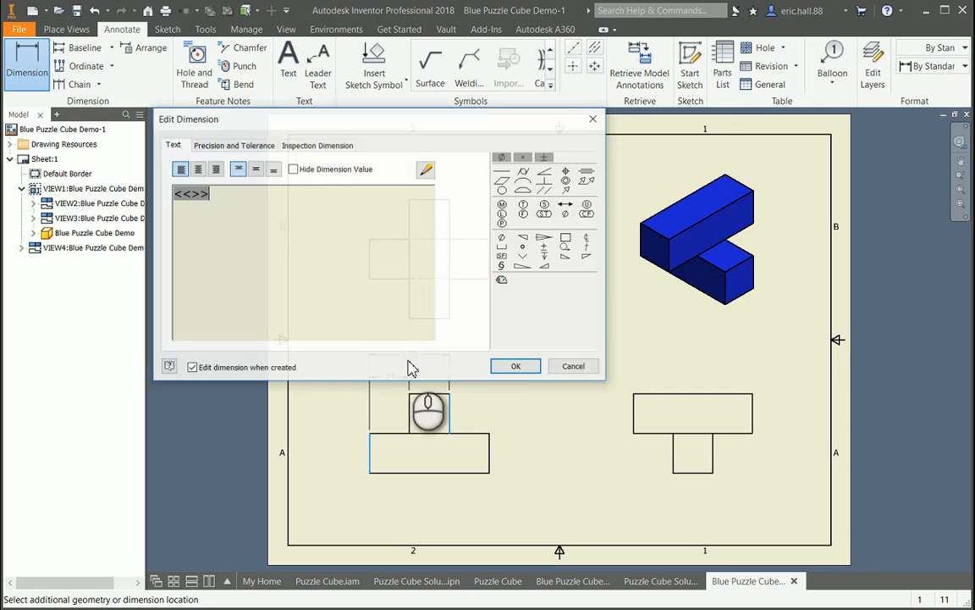
{"action": "left_click", "coordinate": [512, 365]}
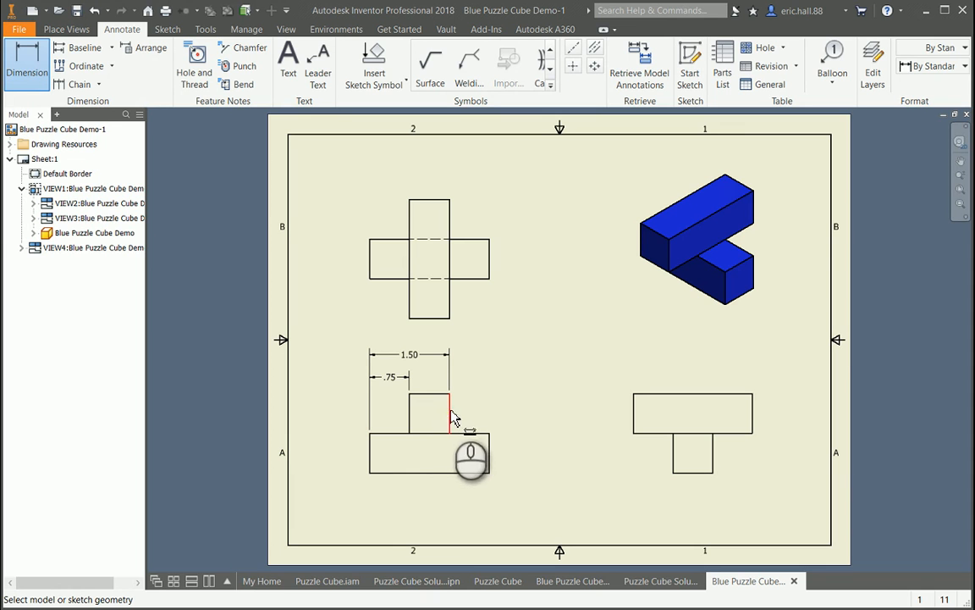
{"action": "left_click", "coordinate": [406, 473]}
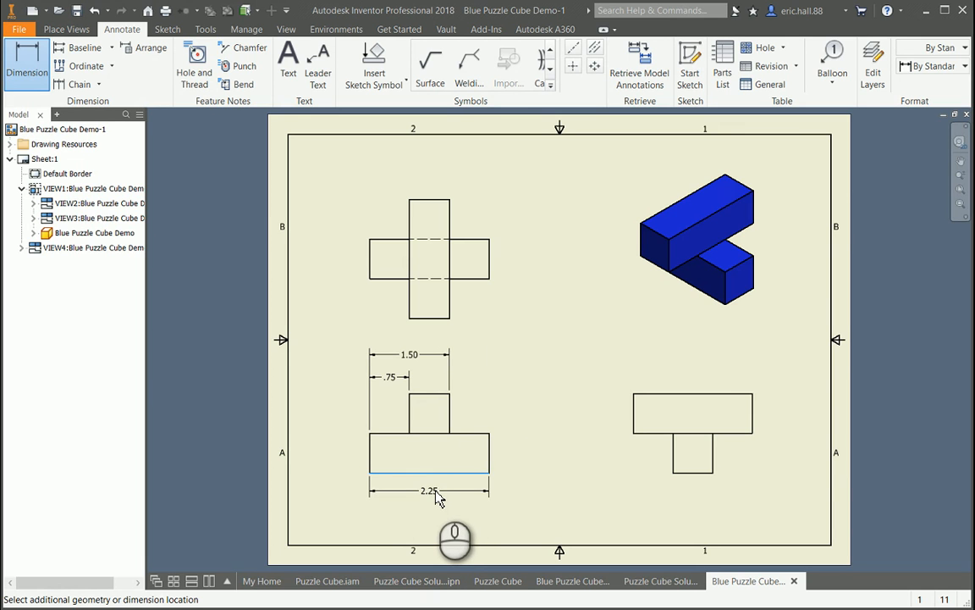
{"action": "left_click", "coordinate": [429, 493]}
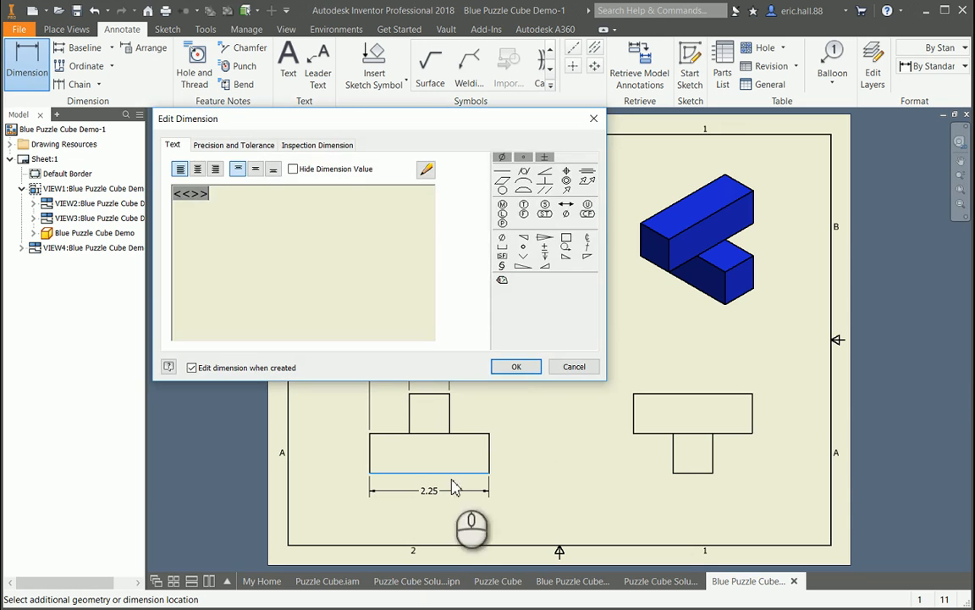
{"action": "left_click", "coordinate": [523, 370]}
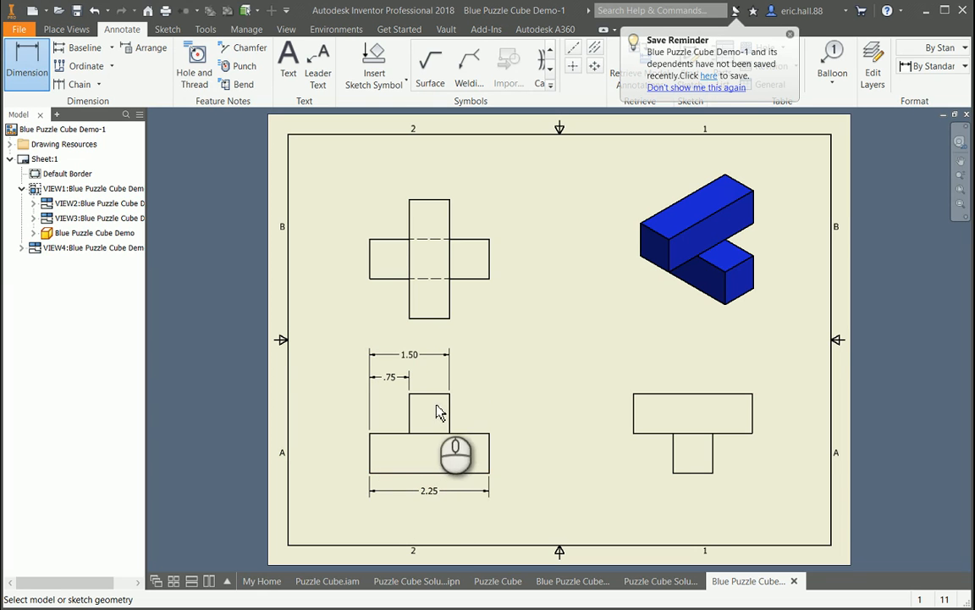
- Dimension the front view's lower block height and overall height to the right of the view, with the overall height outermost
{"action": "left_click", "coordinate": [470, 478]}
{"action": "left_click", "coordinate": [472, 435]}
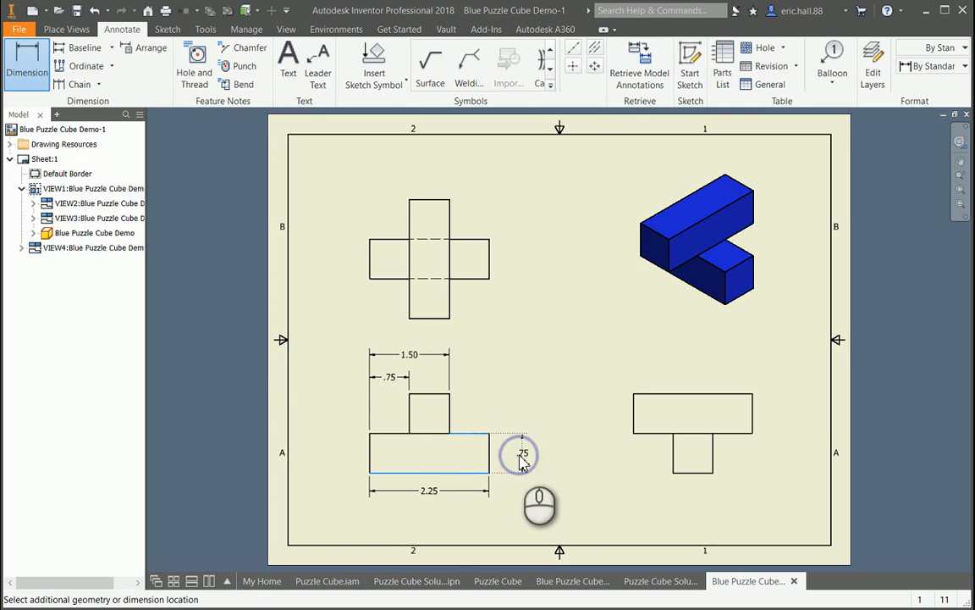
{"action": "left_click", "coordinate": [522, 458]}
{"action": "left_click", "coordinate": [519, 369]}
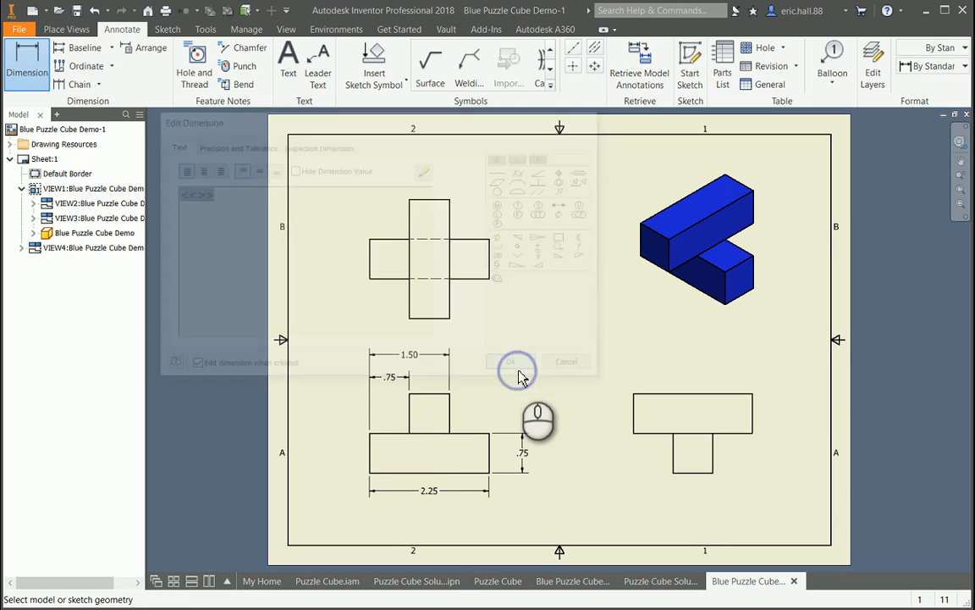
{"action": "left_click", "coordinate": [430, 474]}
{"action": "left_click", "coordinate": [432, 394]}
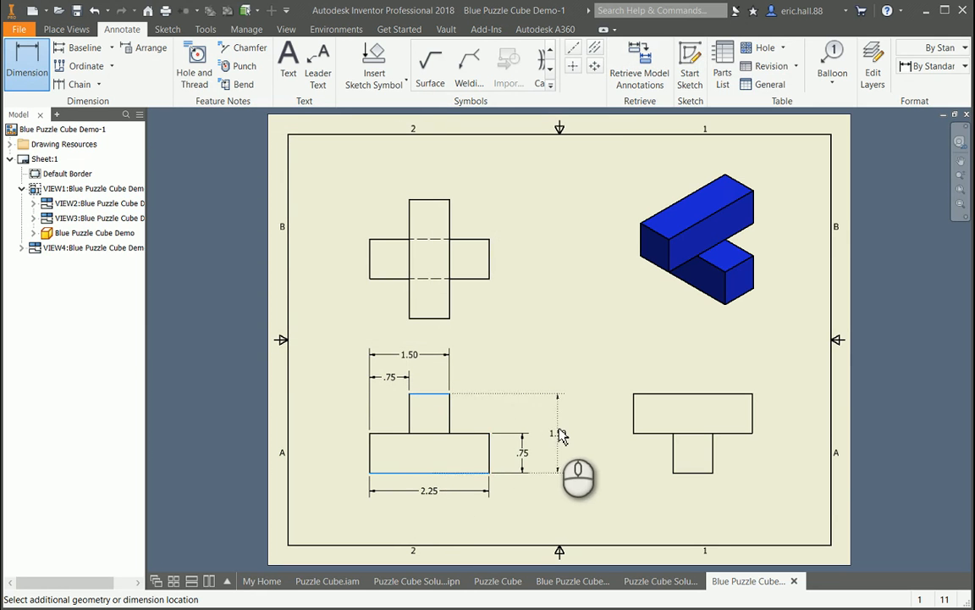
{"action": "left_click", "coordinate": [561, 435]}
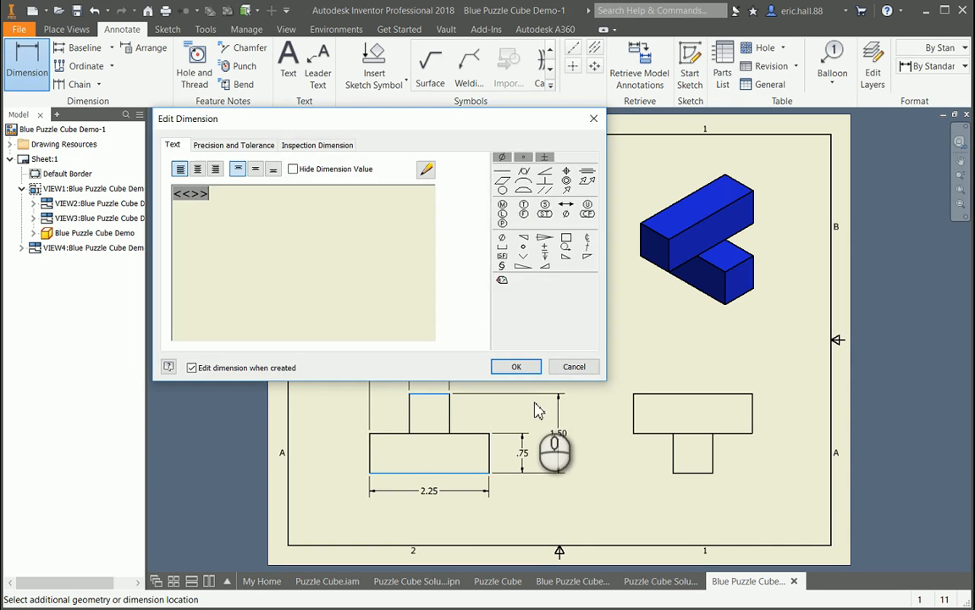
{"action": "left_click", "coordinate": [516, 368]}
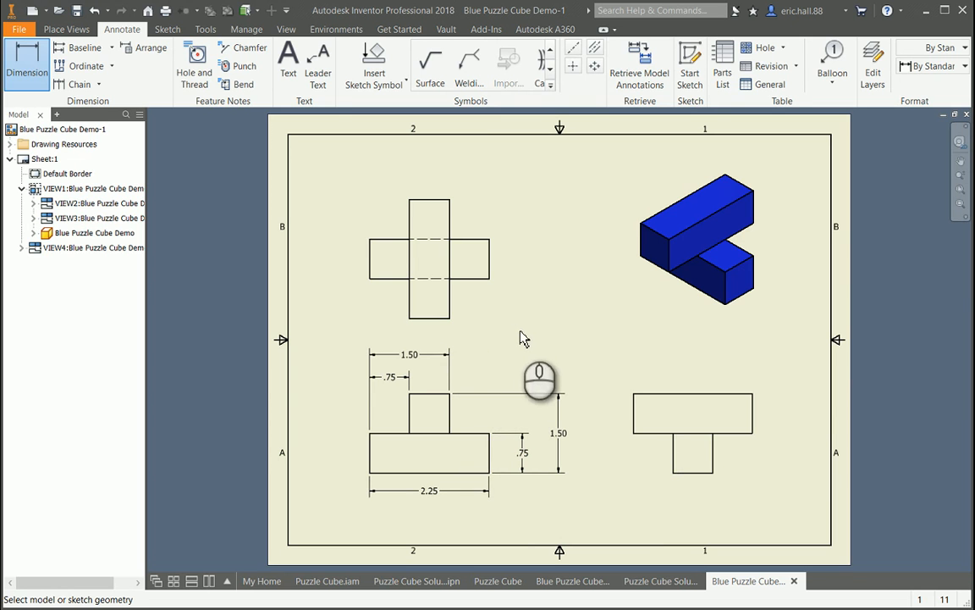
- Dimension the top view vertically from its bottom edge to the lower edge of the horizontal block, placing it beside the vertical block
{"action": "left_click", "coordinate": [430, 320]}
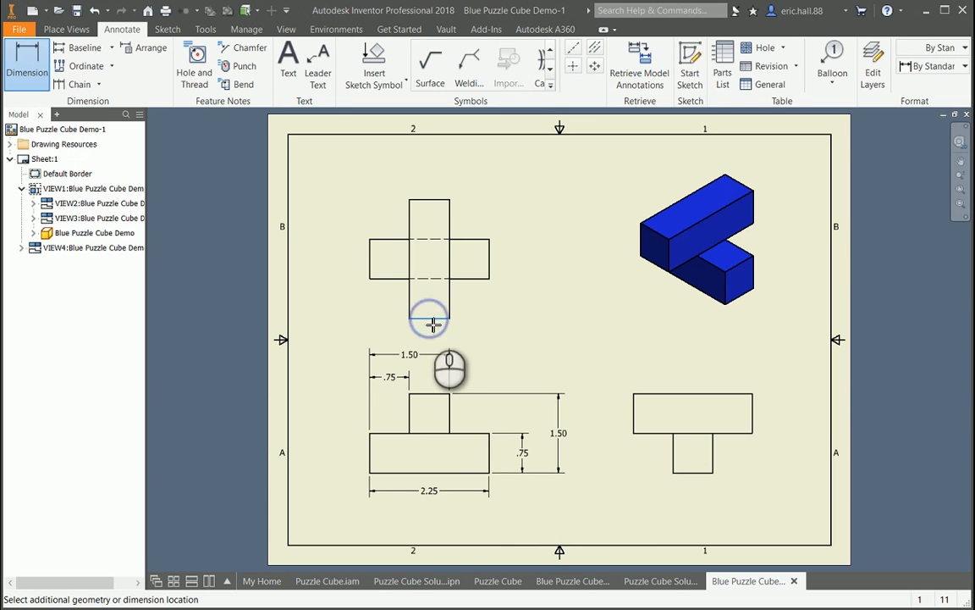
{"action": "left_click", "coordinate": [474, 283]}
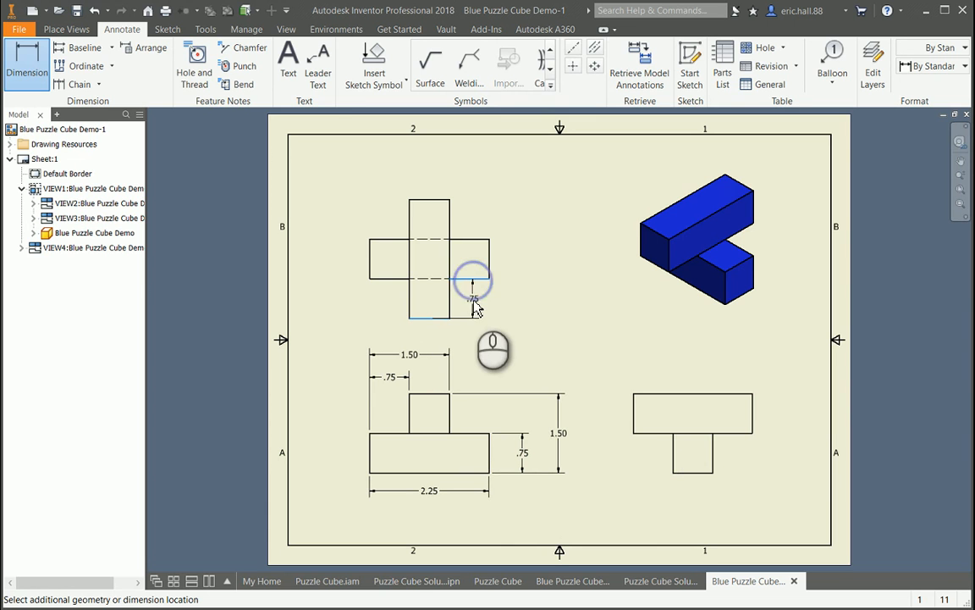
{"action": "left_click", "coordinate": [476, 303]}
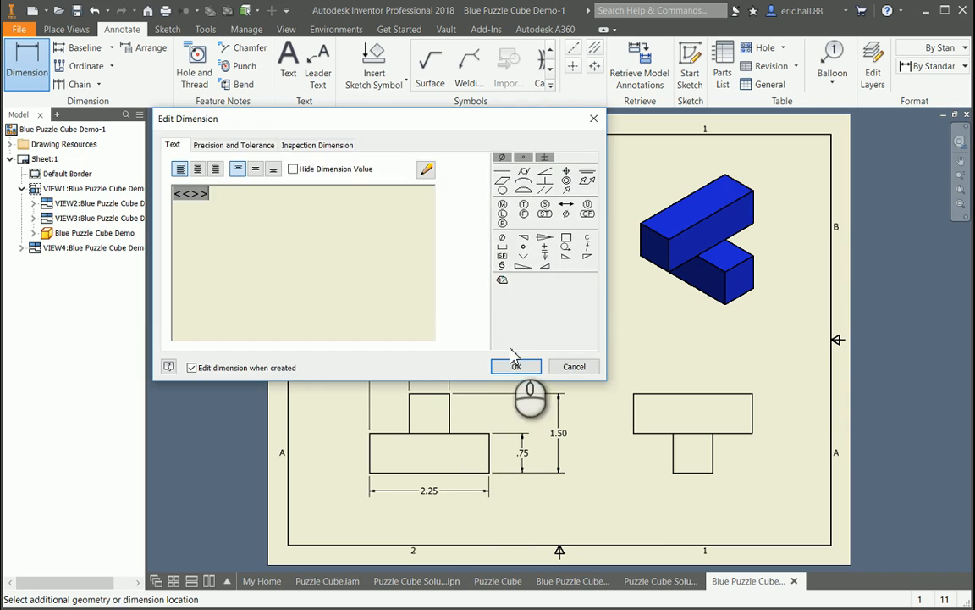
{"action": "left_click", "coordinate": [511, 364]}
- Dimension the top view vertically from its bottom edge to the horizontal block's upper edge, placing it outside the shorter vertical dimension
{"action": "left_click", "coordinate": [430, 320]}
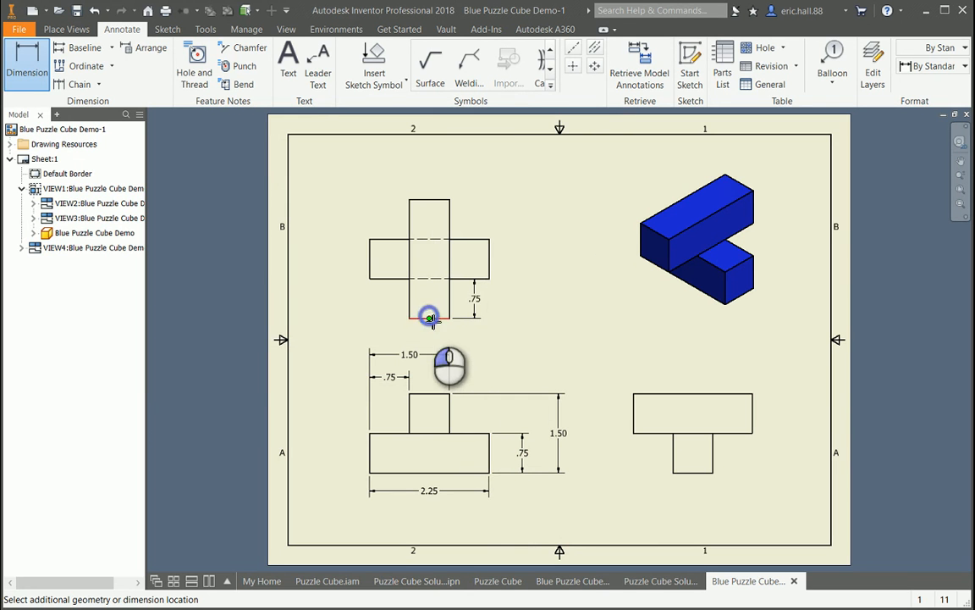
{"action": "left_click", "coordinate": [467, 239]}
{"action": "left_click", "coordinate": [520, 282]}
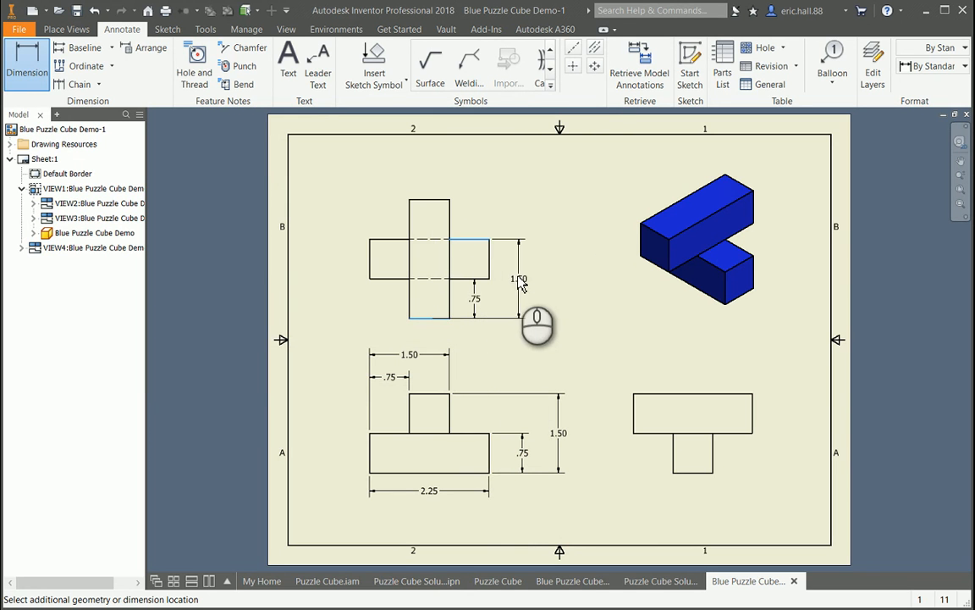
{"action": "left_click", "coordinate": [518, 281]}
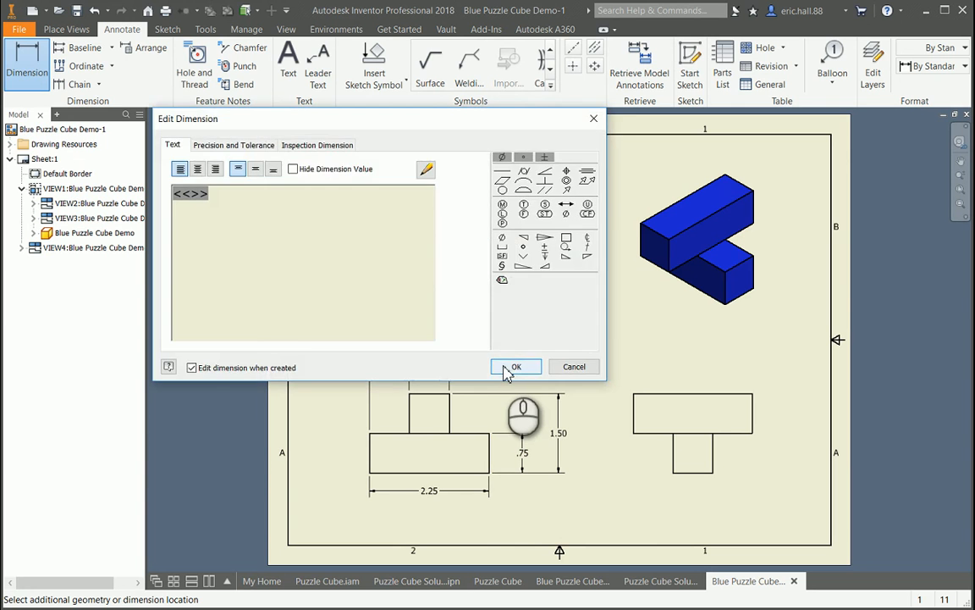
{"action": "left_click", "coordinate": [513, 368]}
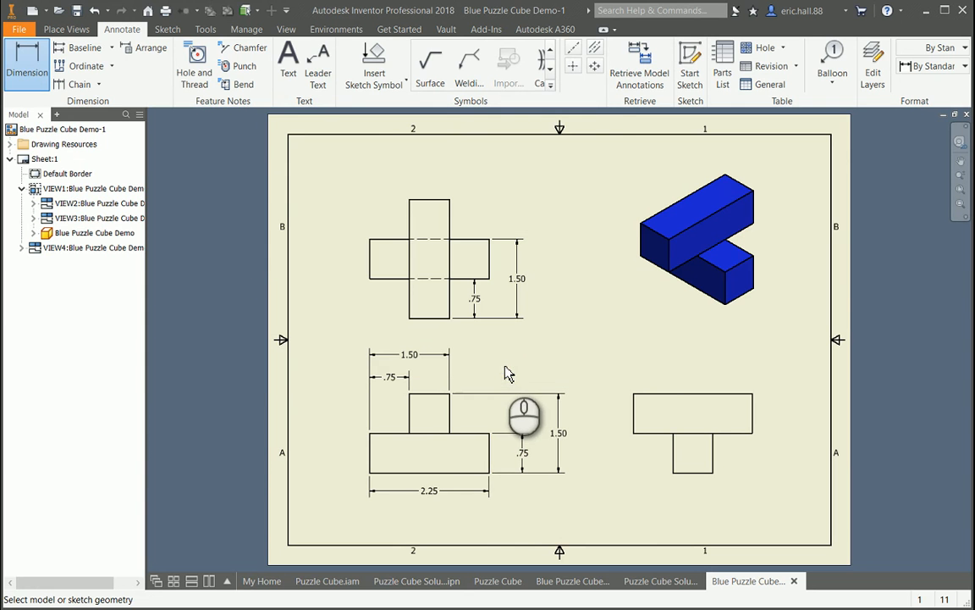
- Dimension the right-side view's overall width above its upper block, and switch to the Puzzle Cube Solution drawing
{"action": "left_click", "coordinate": [690, 395]}
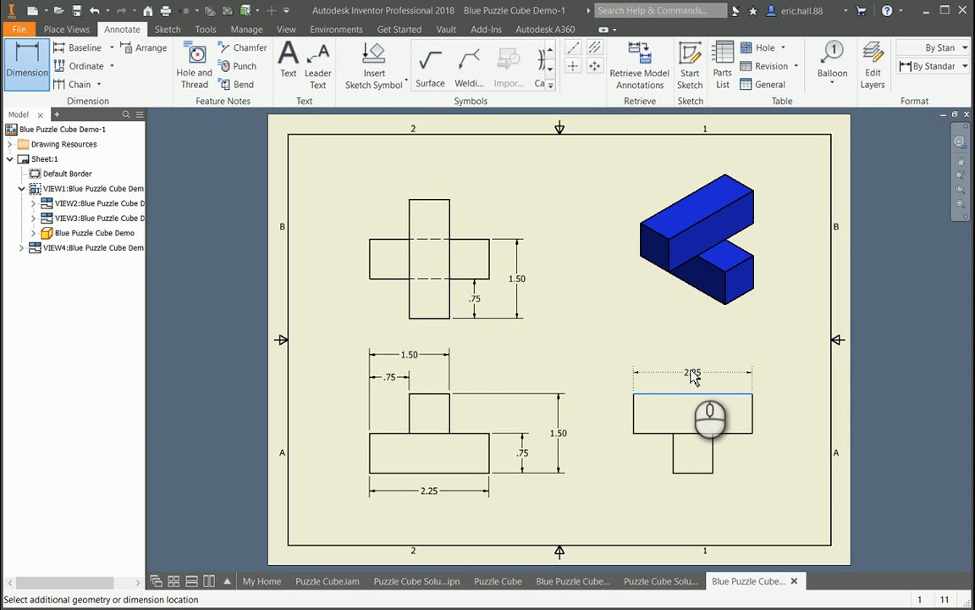
{"action": "left_click", "coordinate": [692, 369]}
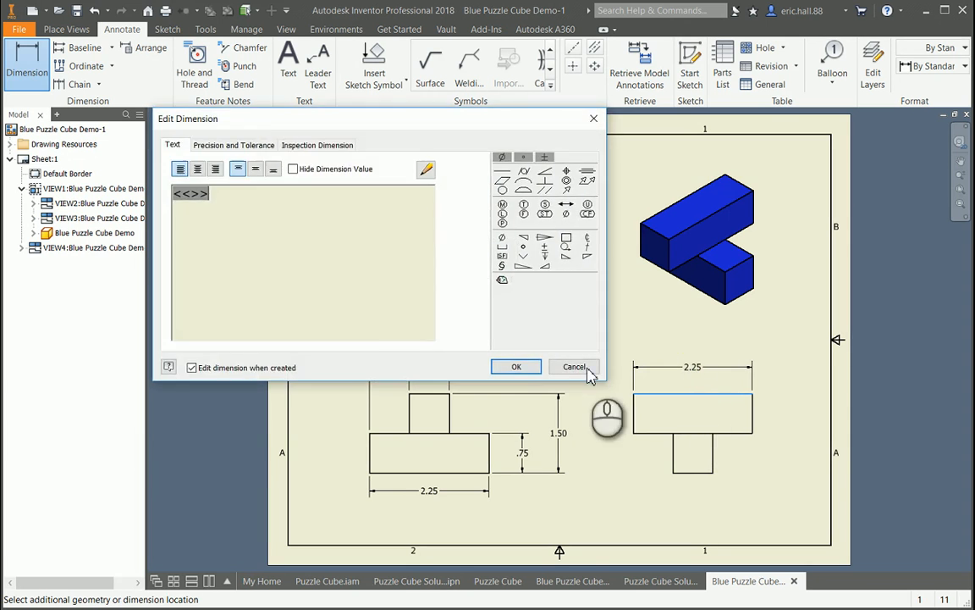
{"action": "left_click", "coordinate": [529, 369]}
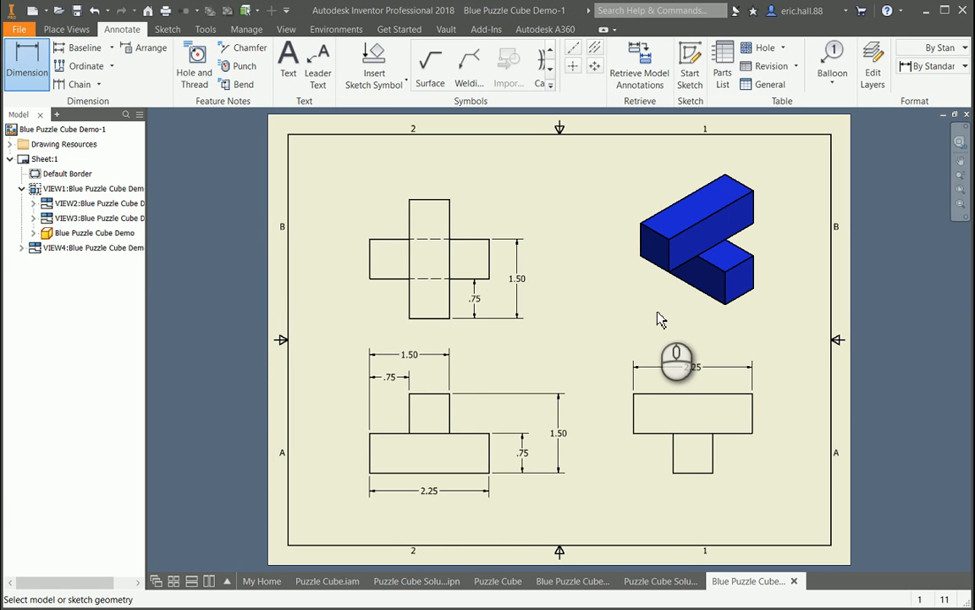
{"action": "left_click", "coordinate": [673, 584]}
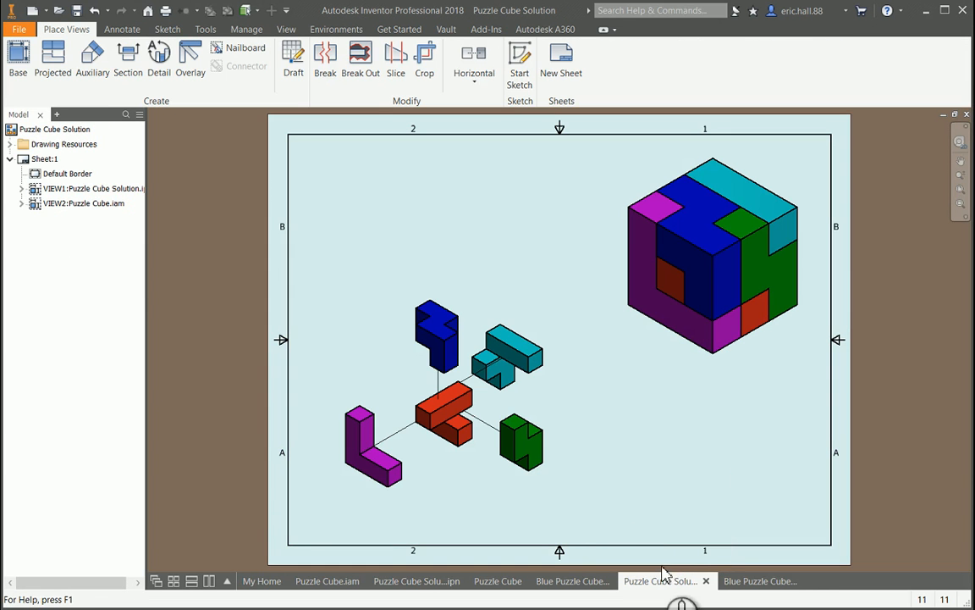